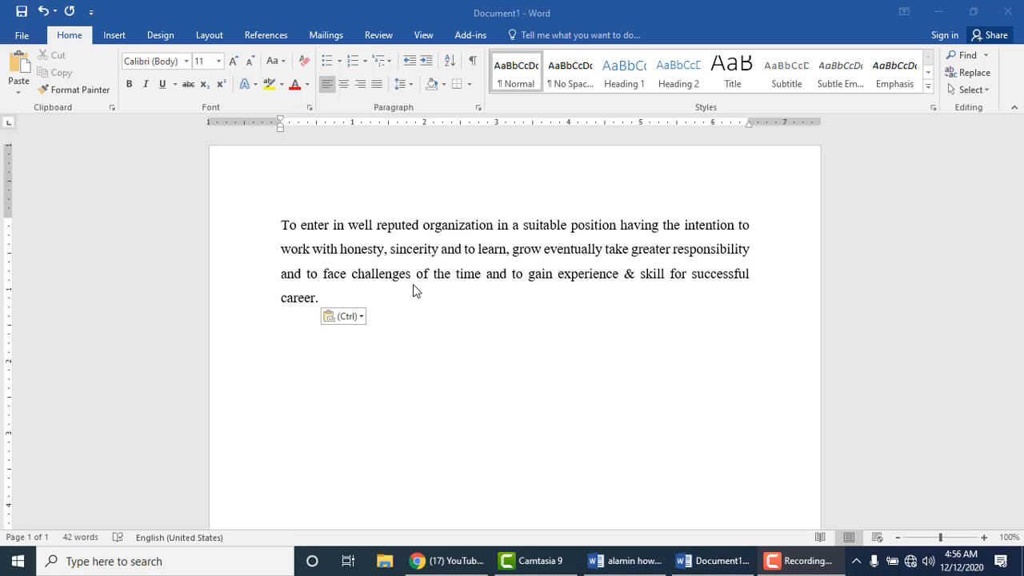
Step: Place the insertion point after the word 'career.' in Document1
click(23, 36)
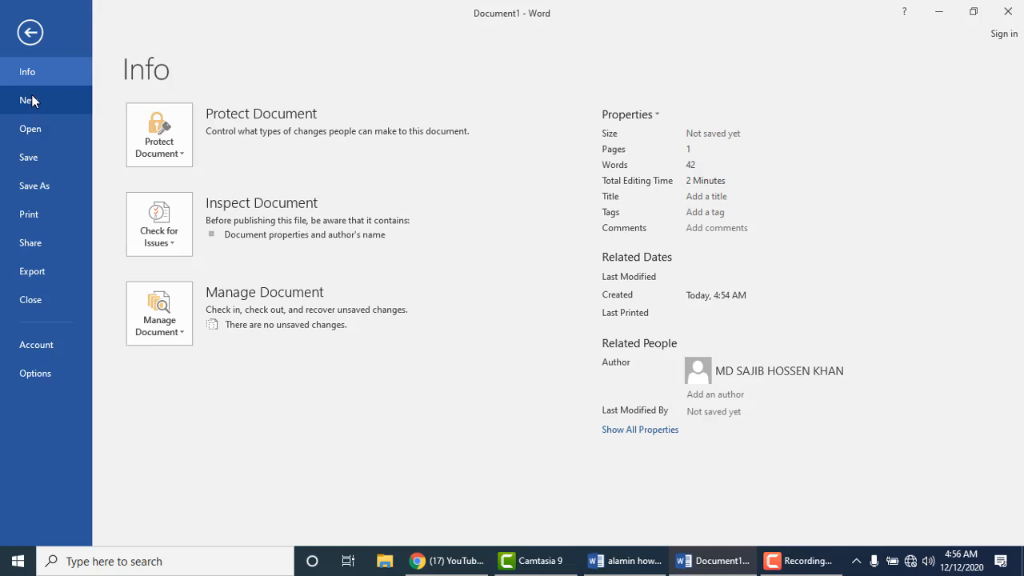
click(29, 32)
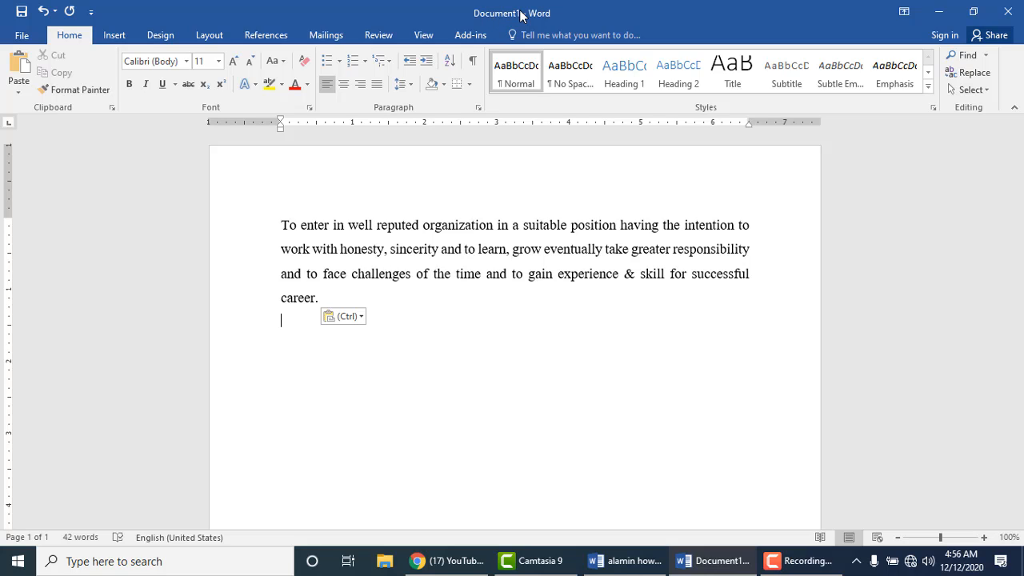
click(335, 292)
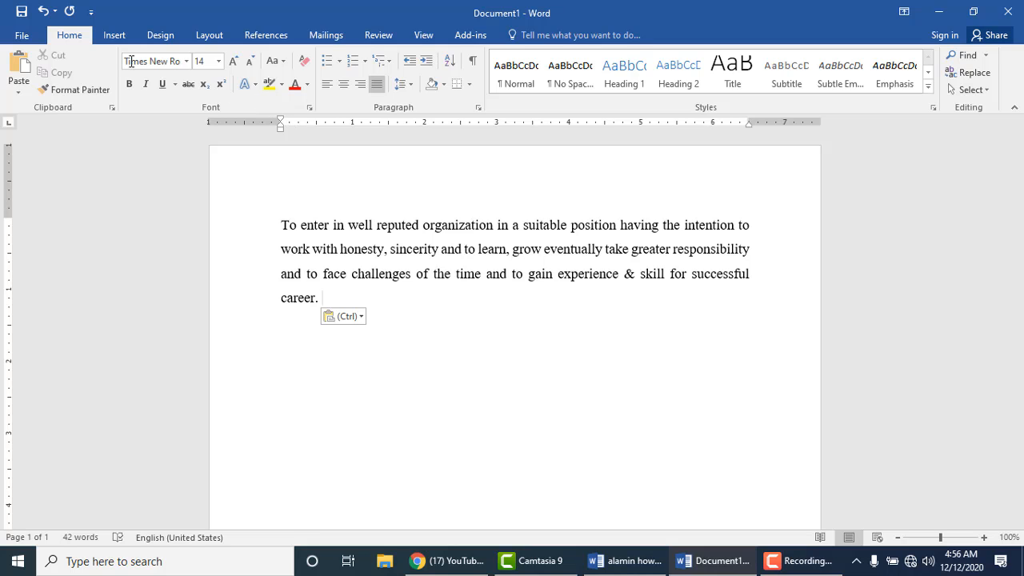
Step: Create a new blank document, Document2, from File > New
click(22, 36)
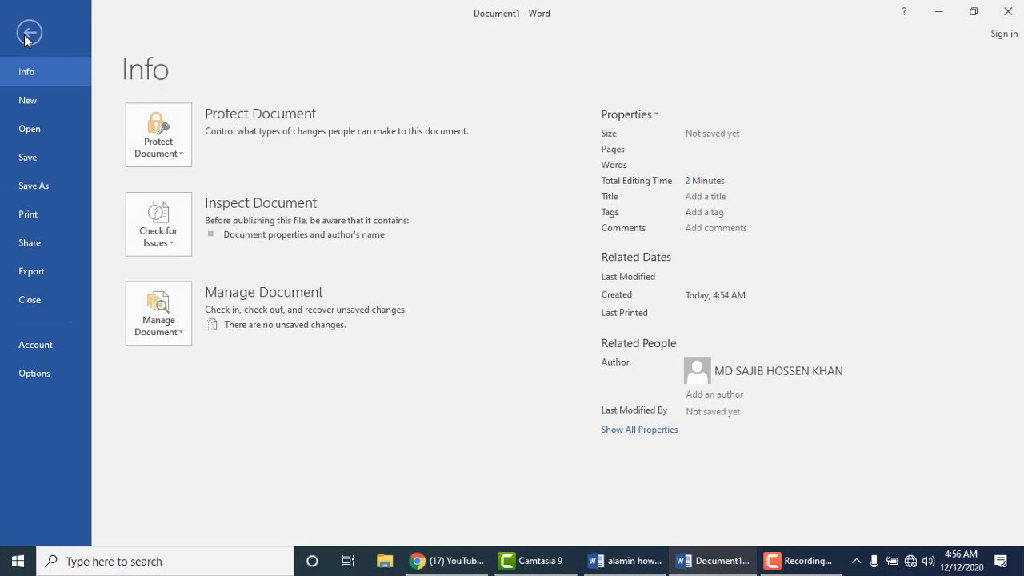
click(32, 99)
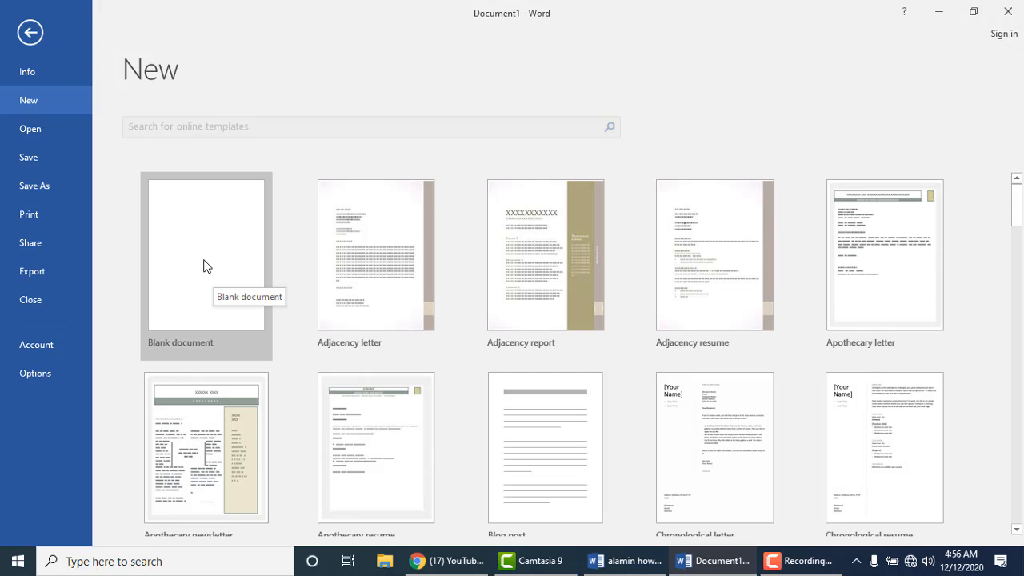
click(204, 266)
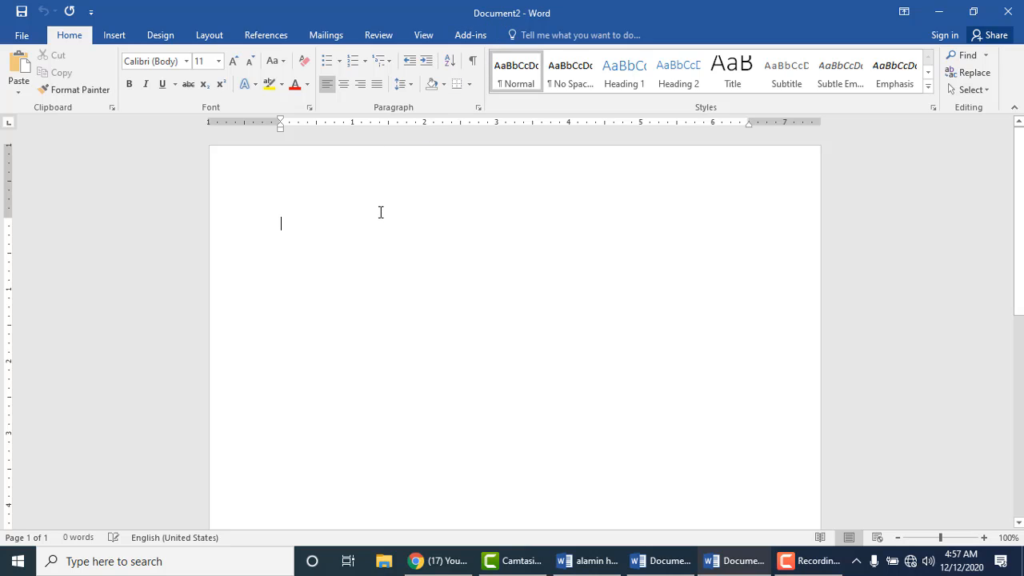
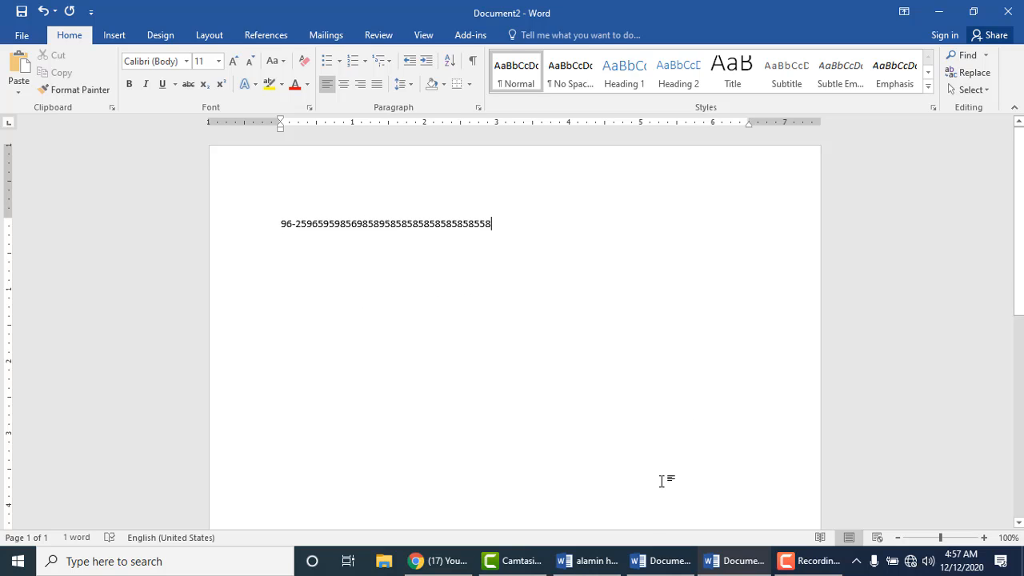
mouse_move(662, 564)
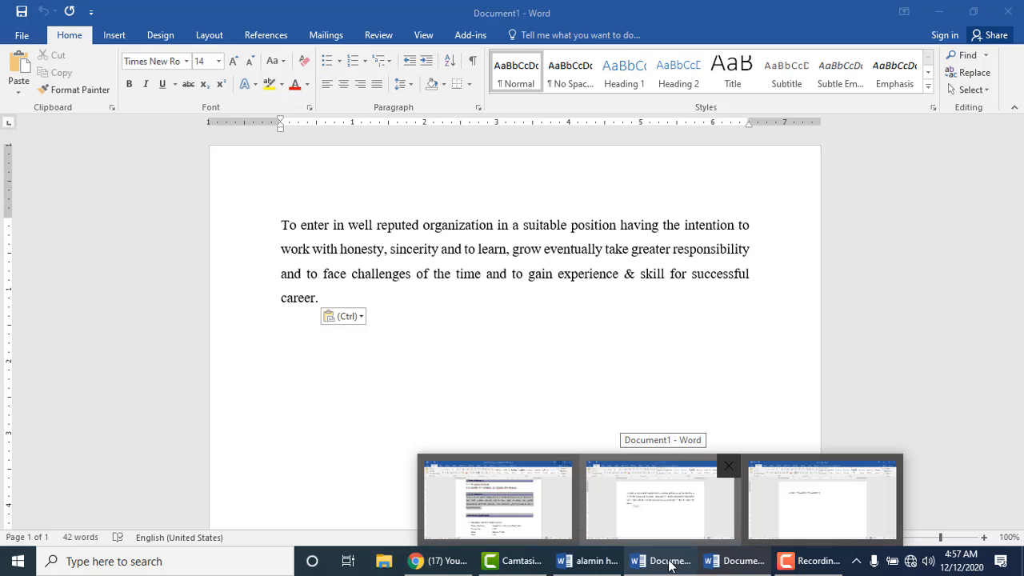
click(649, 468)
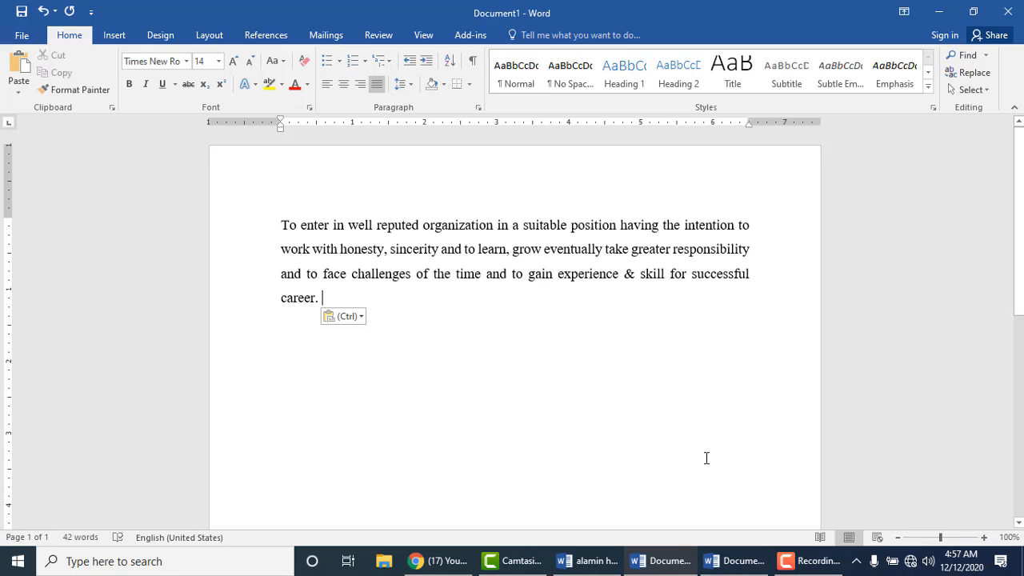
click(738, 564)
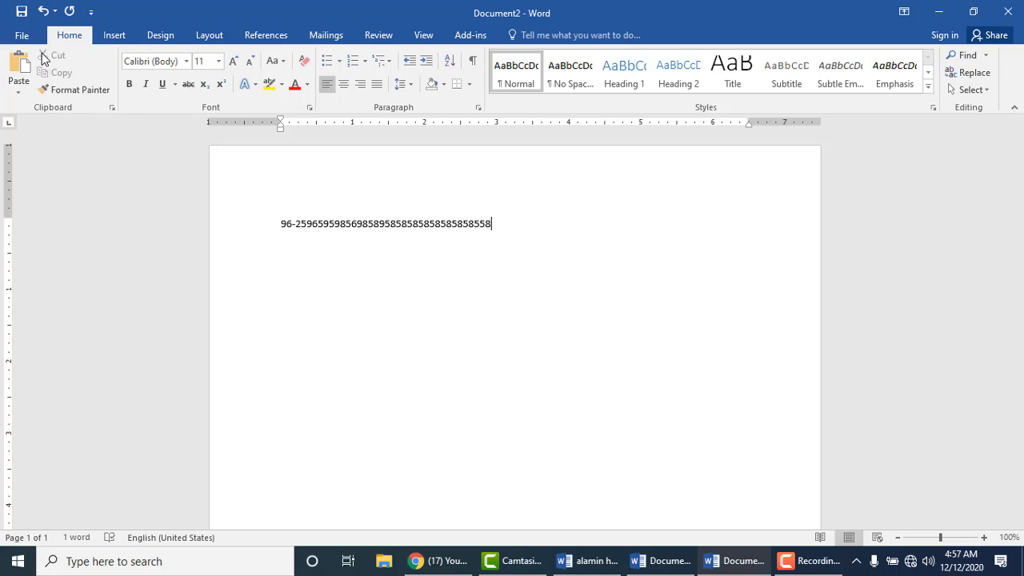
Step: Show Document2's Open screen with the Recent documents list
click(22, 35)
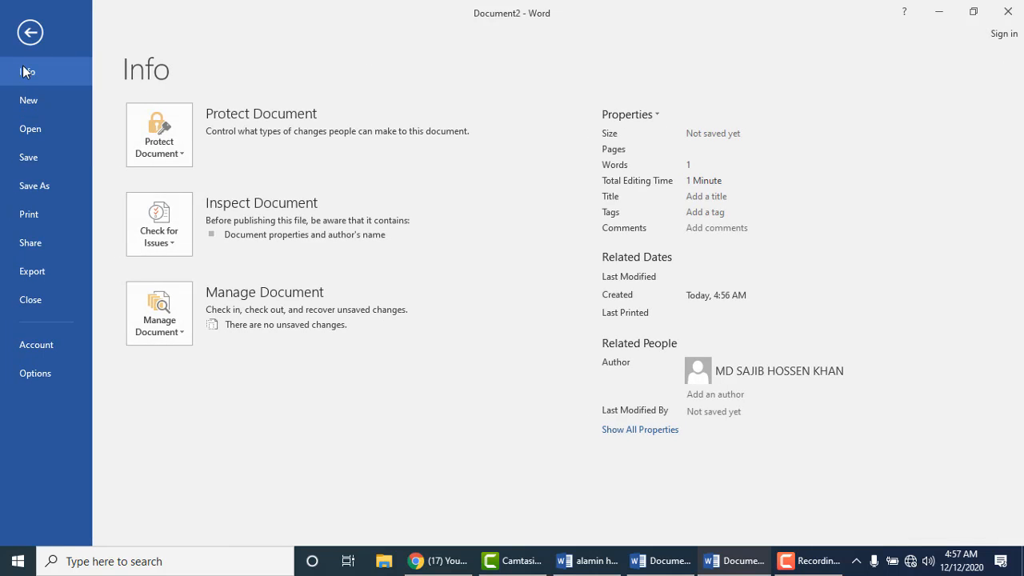
click(26, 39)
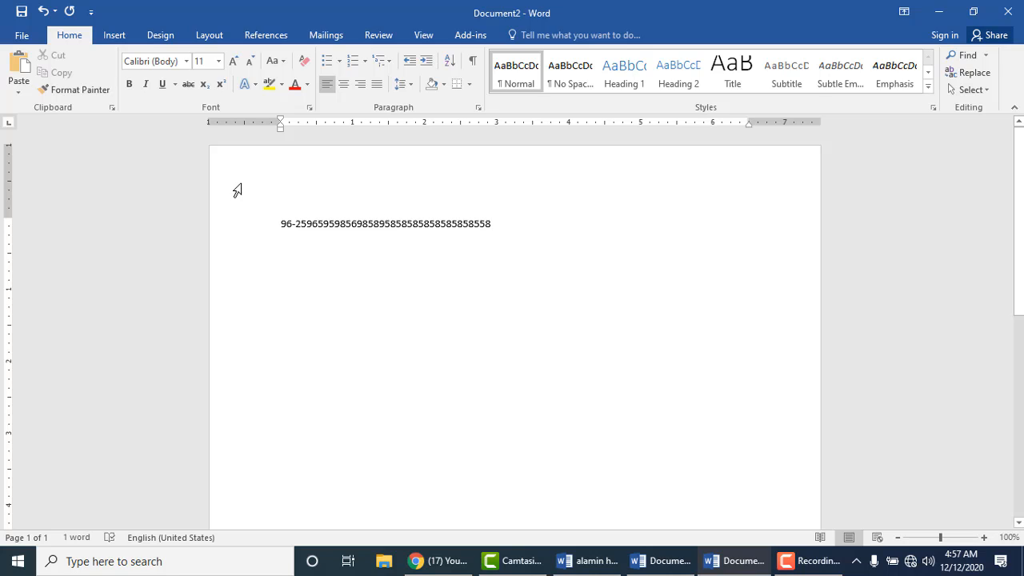
click(21, 36)
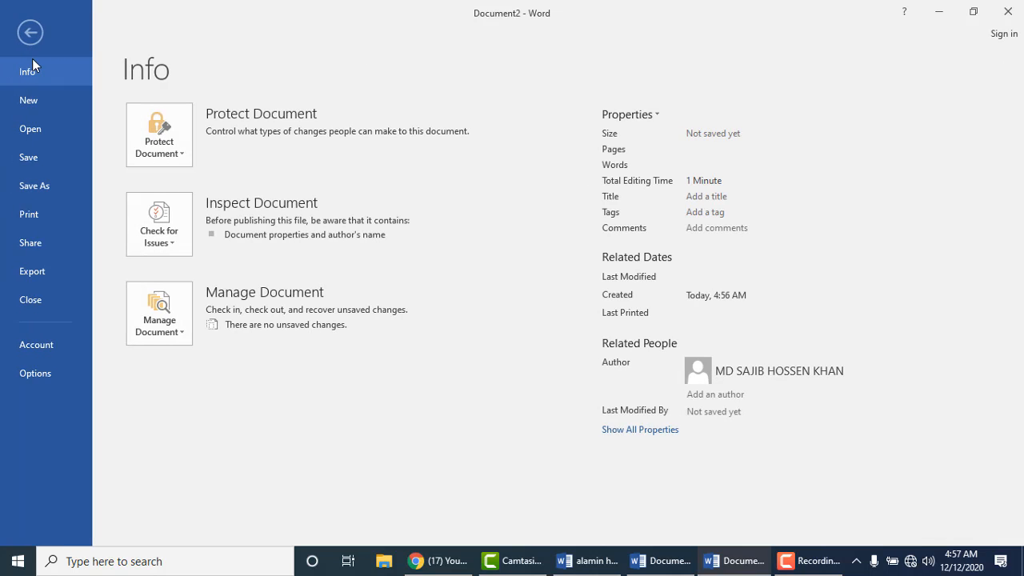
click(38, 134)
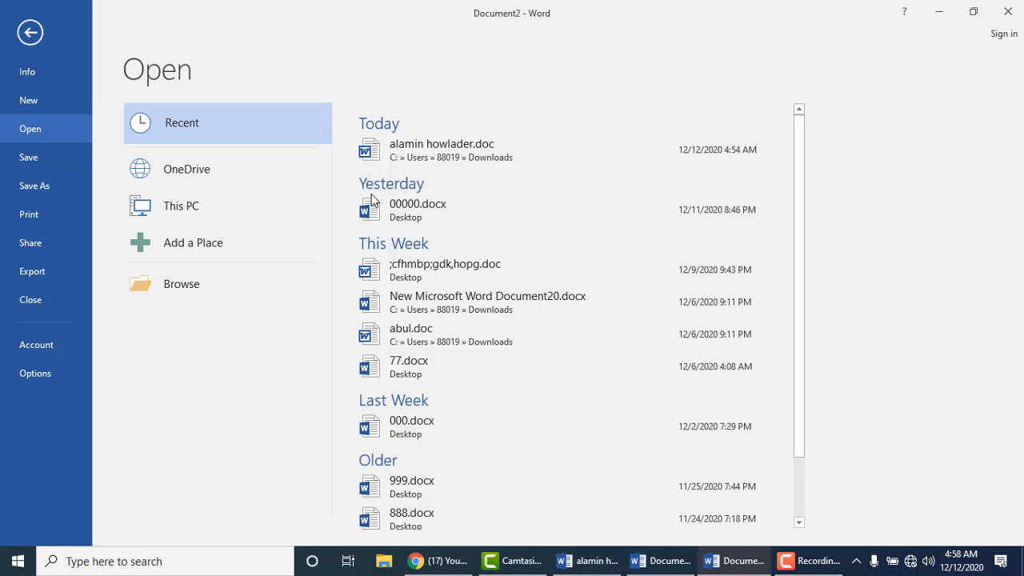
Step: Browse to the Downloads folder and open the original resume .doc
click(185, 206)
click(185, 206)
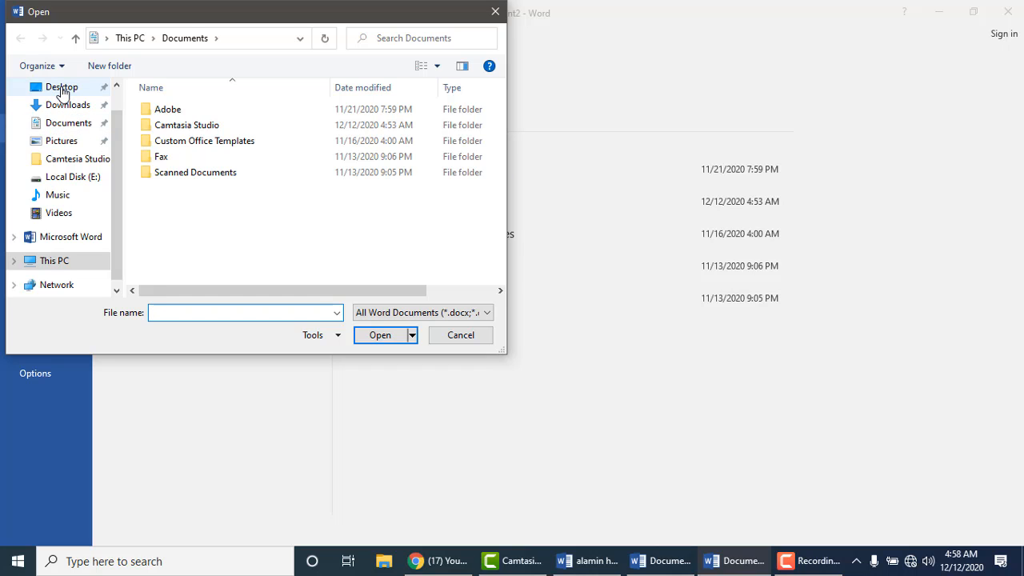
click(66, 104)
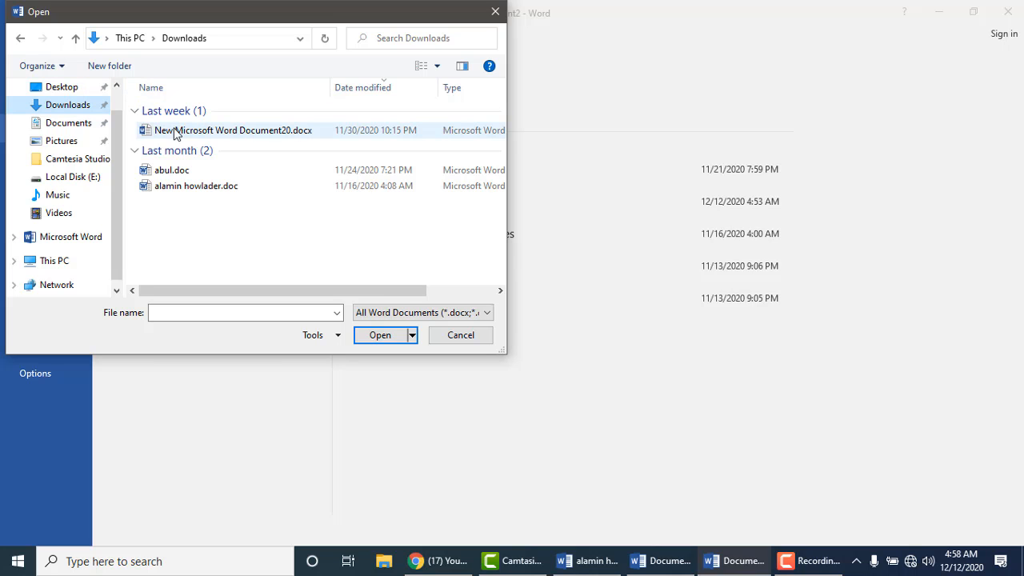
double_click(177, 189)
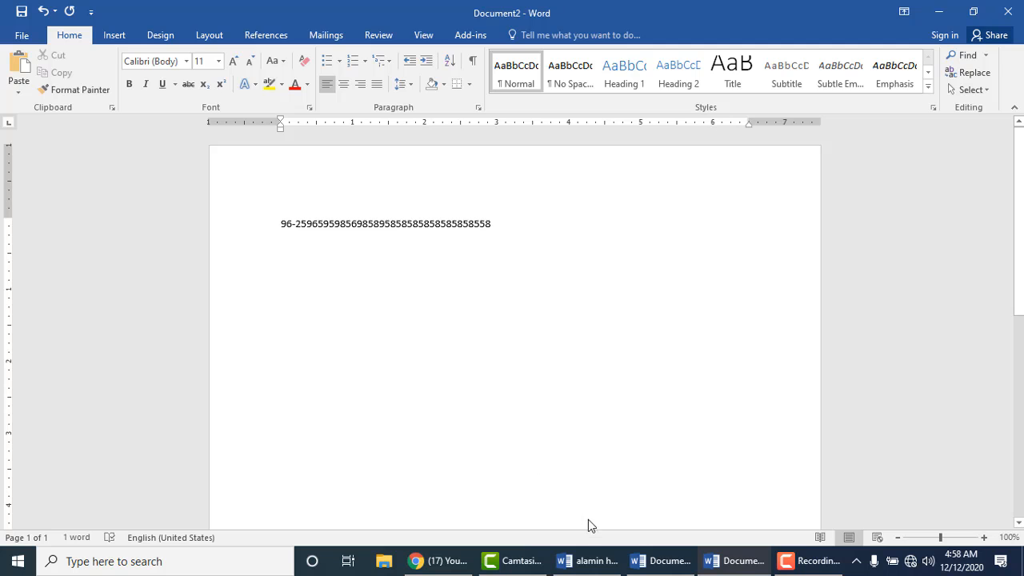
Step: Review the resume's career summary, then switch back to Document1
click(590, 561)
scroll(544, 344, up, 5)
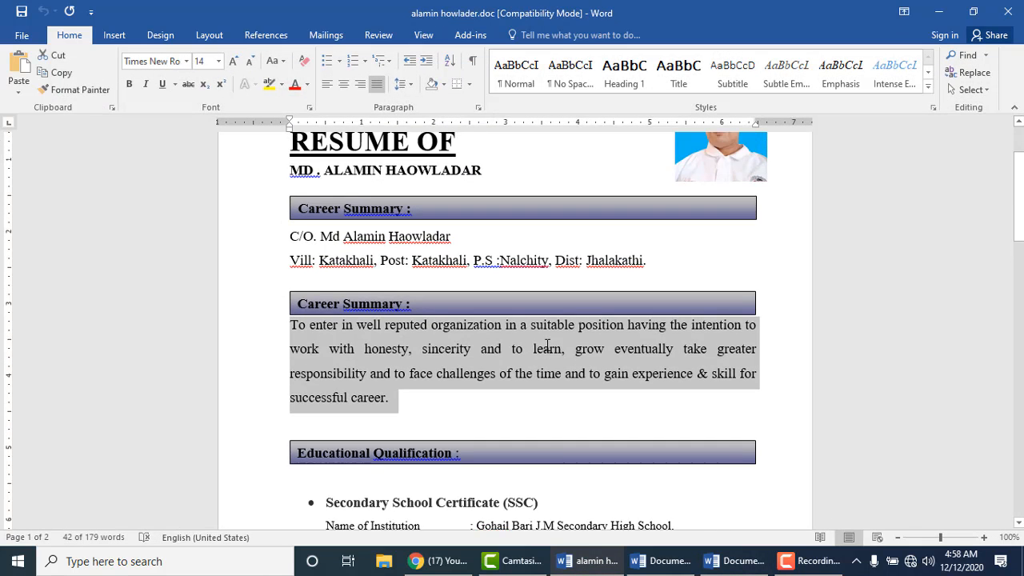
click(542, 368)
scroll(542, 367, down, 5)
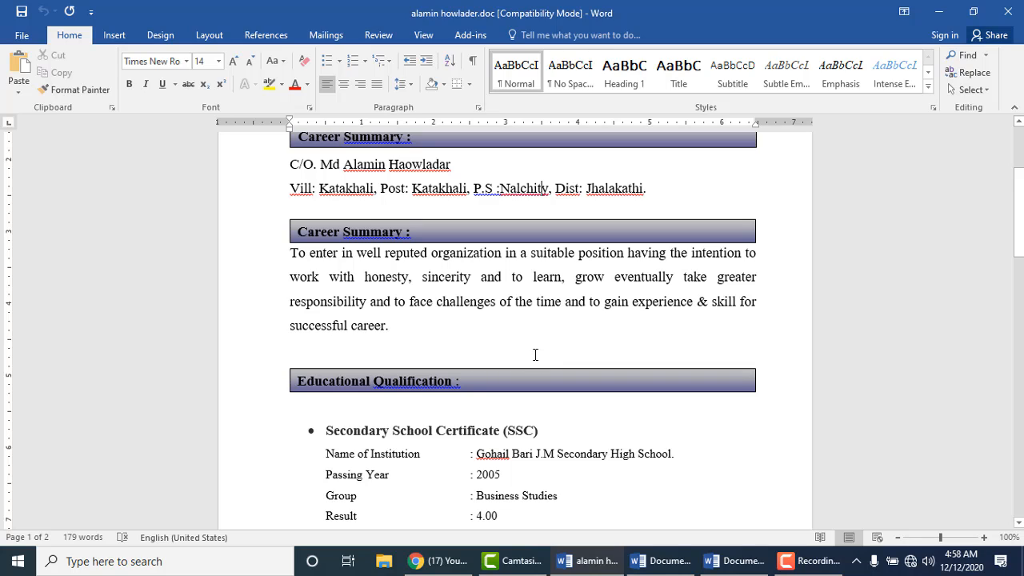
click(21, 36)
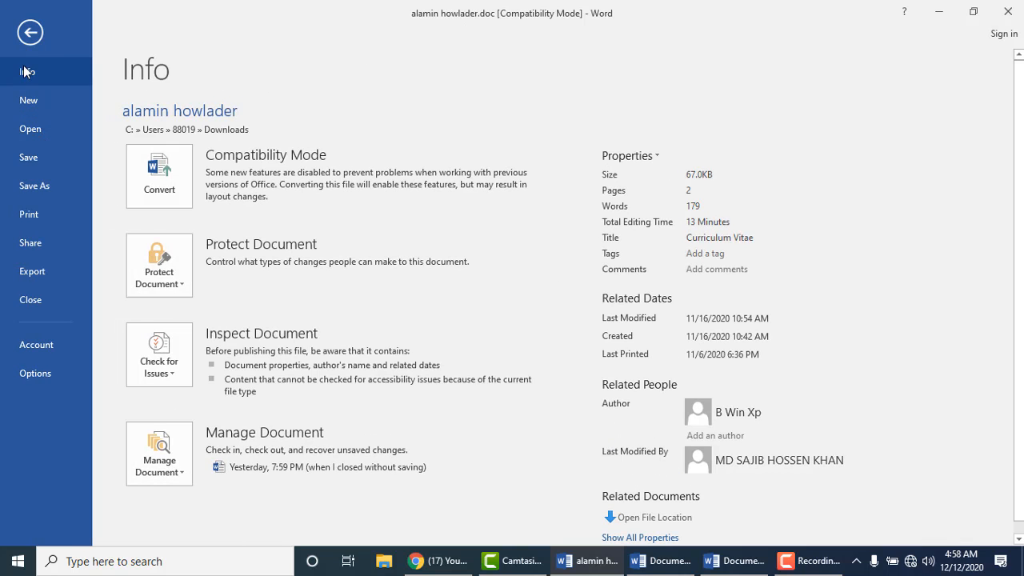
click(32, 32)
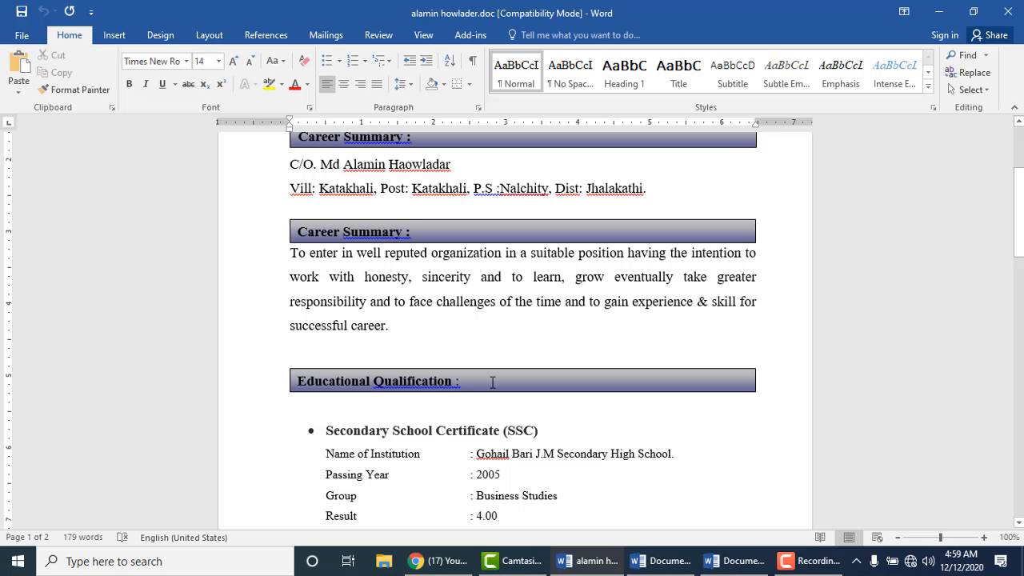
click(660, 561)
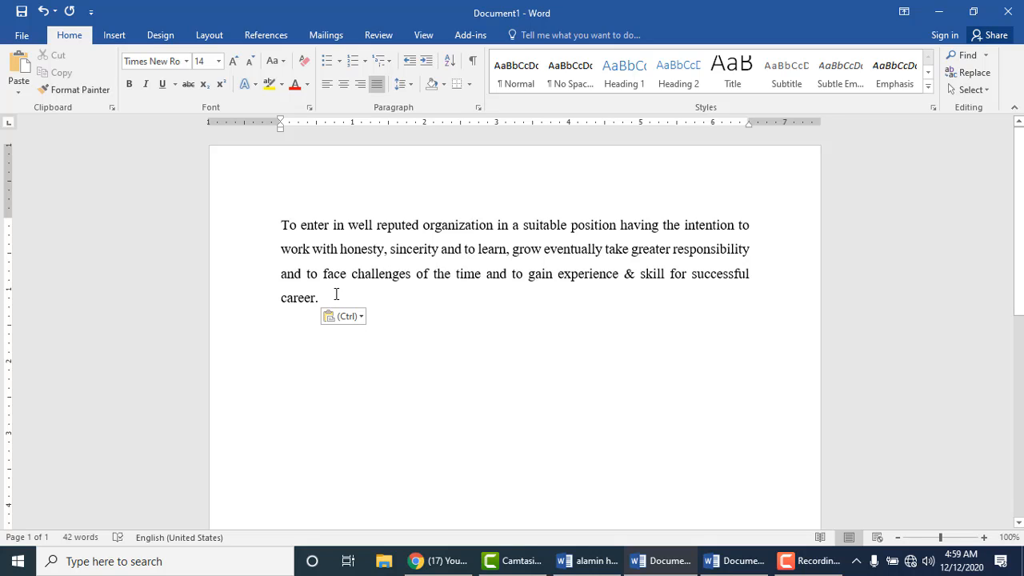
Step: Open the Save As locations for Document1 on This PC
click(23, 37)
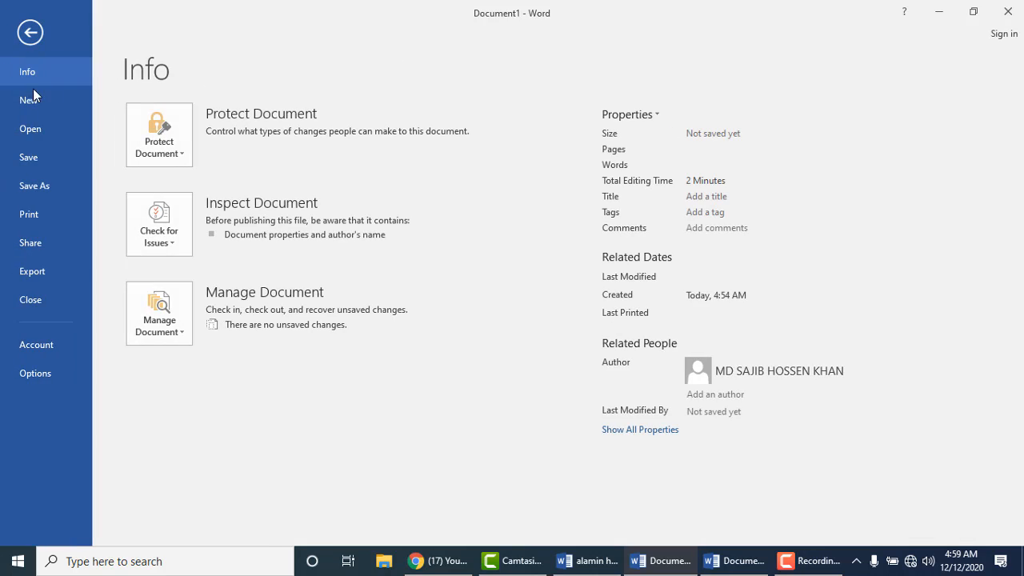
click(39, 152)
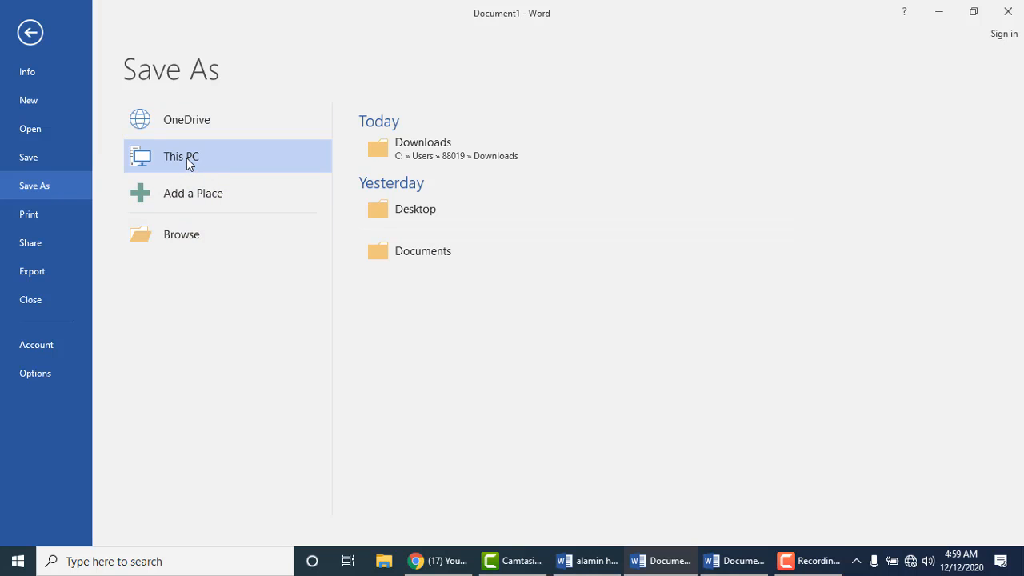
Step: In the Save As dialog, enter file name CV and choose the Desktop folder
click(190, 237)
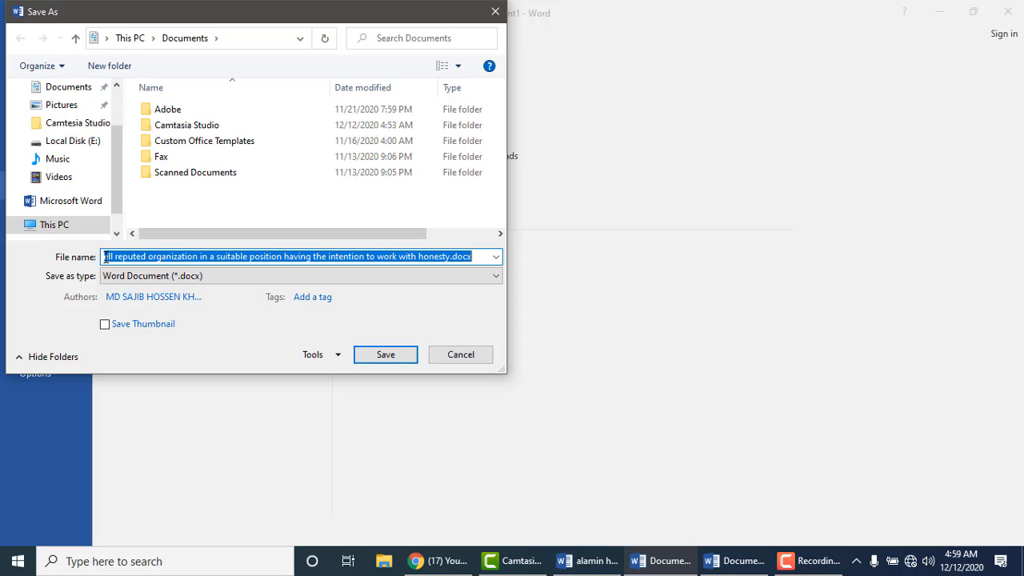
text(CV)
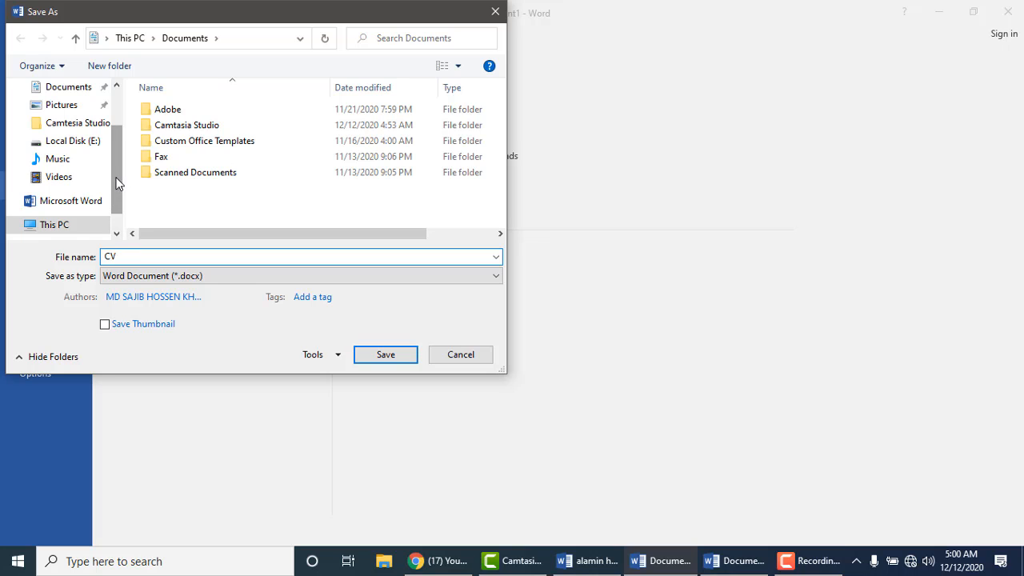
drag(116, 183, 113, 103)
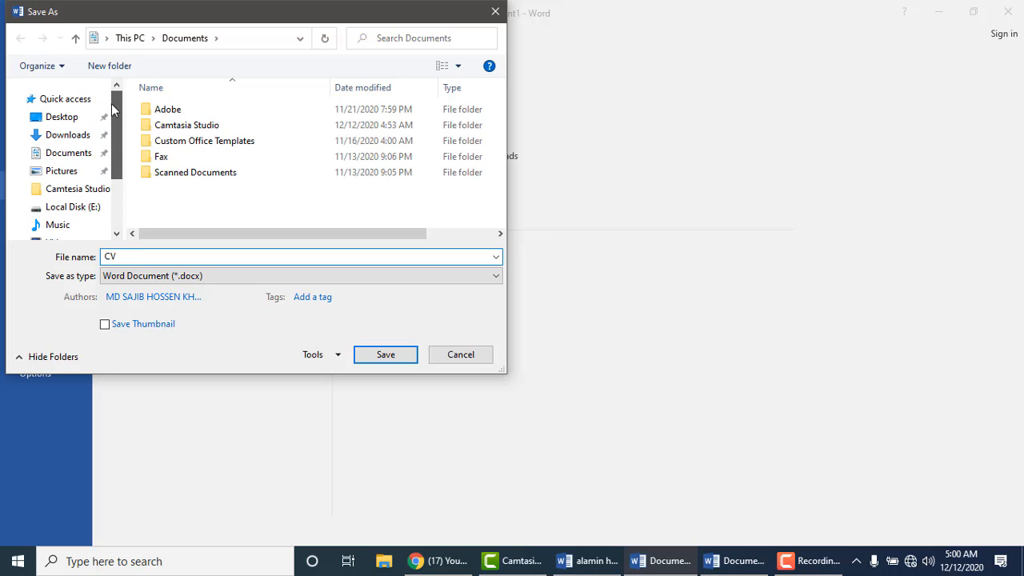
click(63, 120)
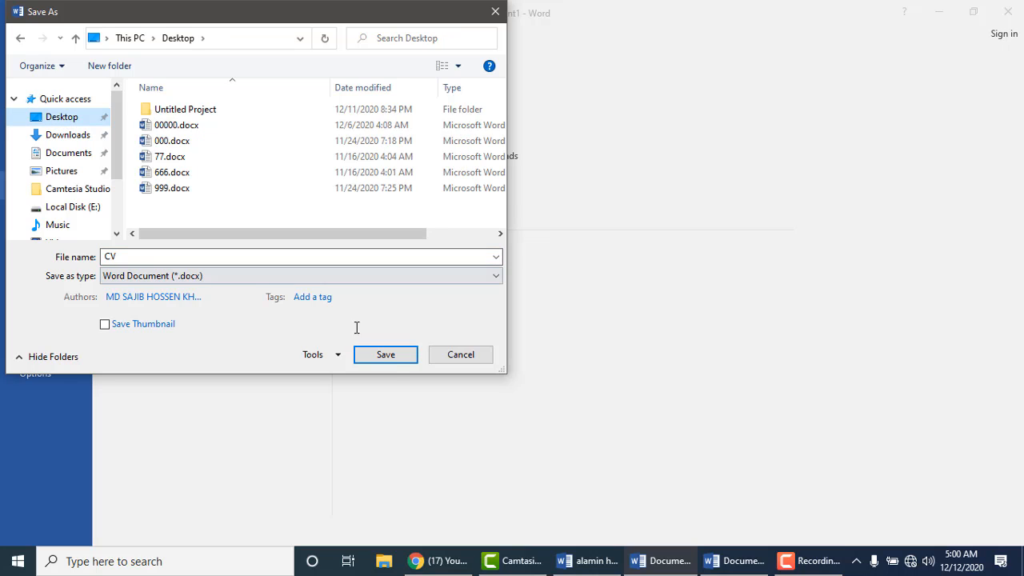
Step: Save CV.docx to the Desktop, minimize its window, and close the resume document
click(387, 357)
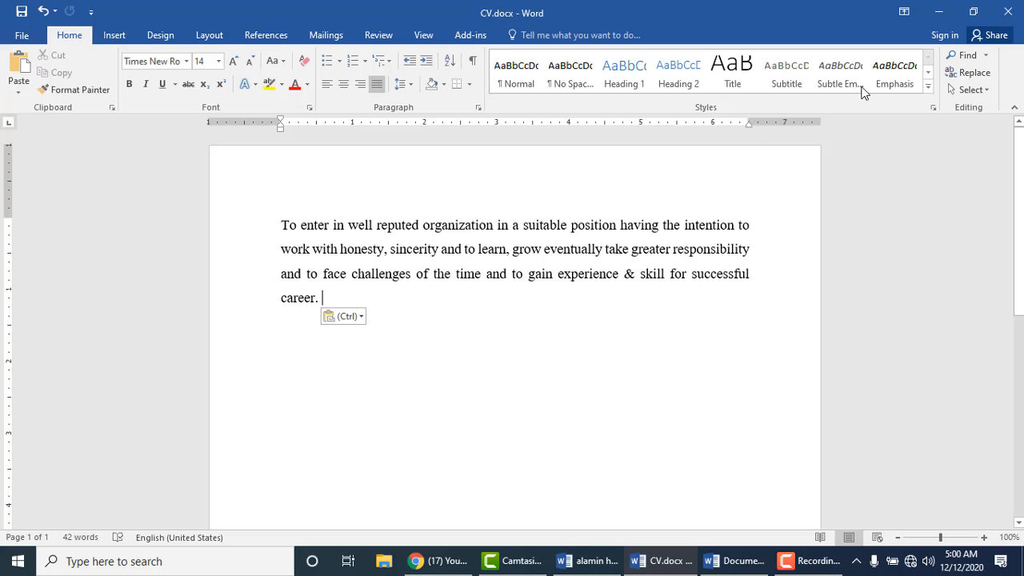
click(945, 16)
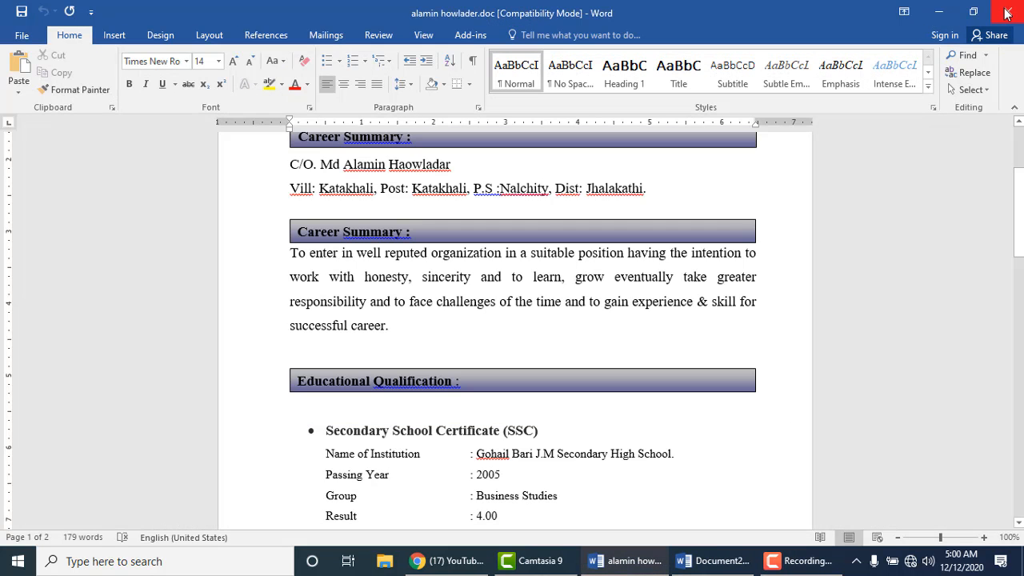
click(1007, 13)
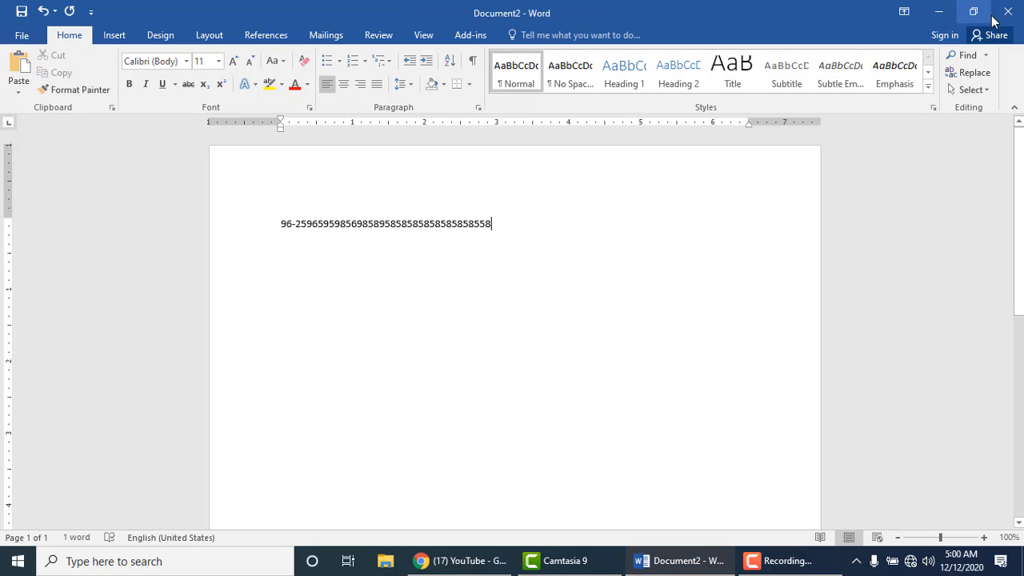
Step: Close Document2 without saving, move CV.docx to mid-desktop, and open it in Word
click(1005, 12)
click(526, 308)
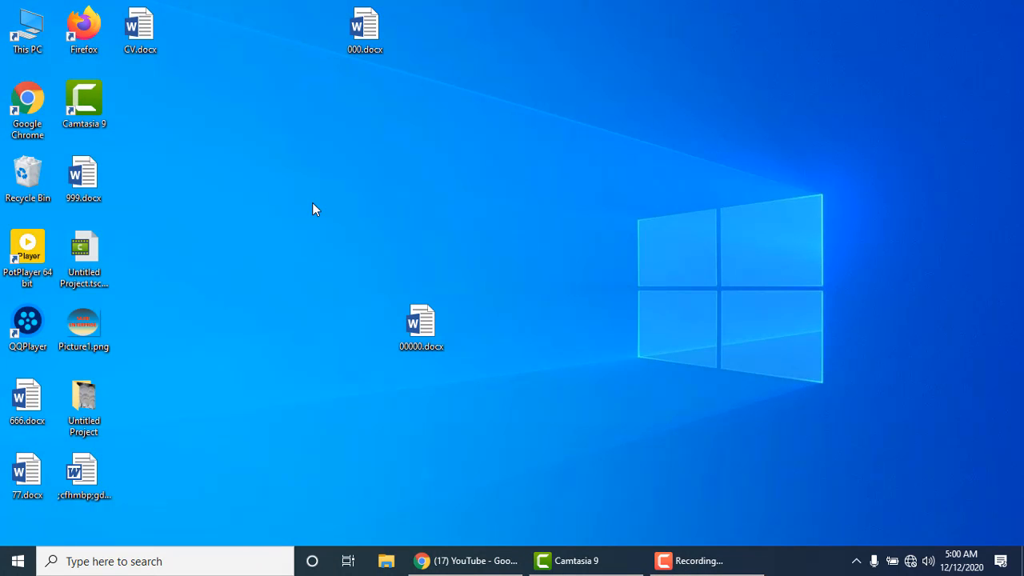
drag(140, 28, 438, 171)
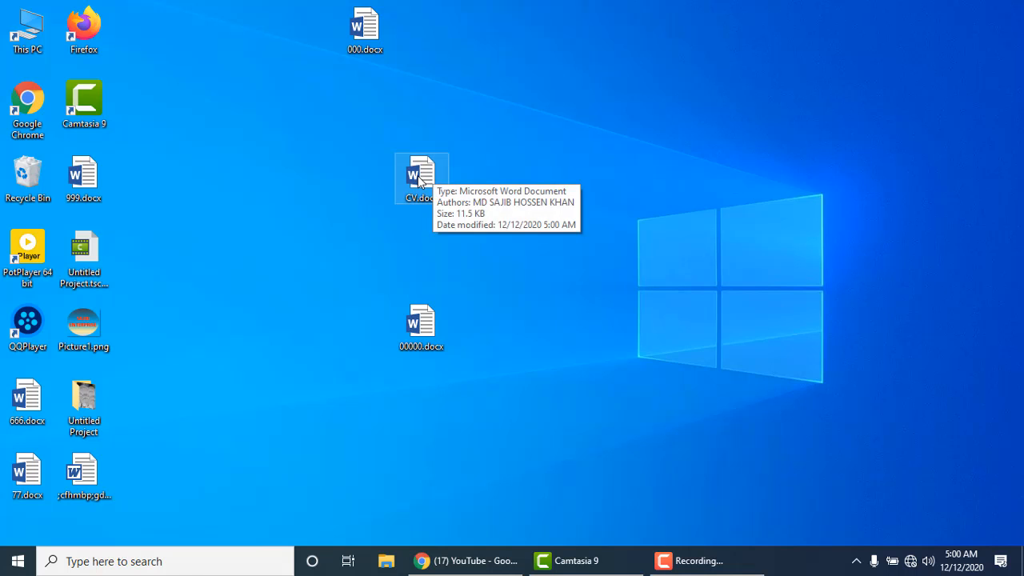
double_click(420, 178)
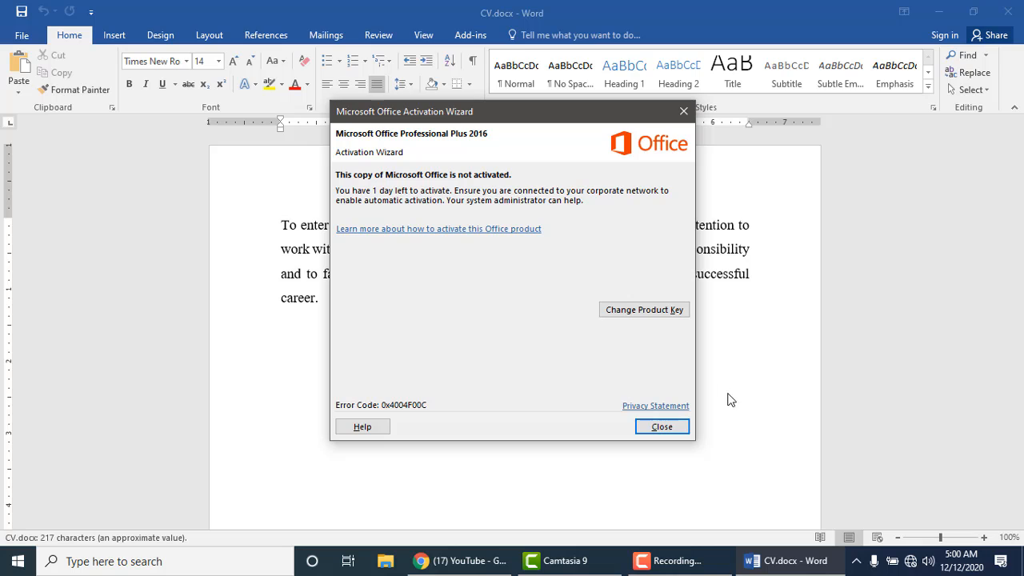
Step: Close the Office Activation Wizard and return to the CV.docx career paragraph
click(676, 426)
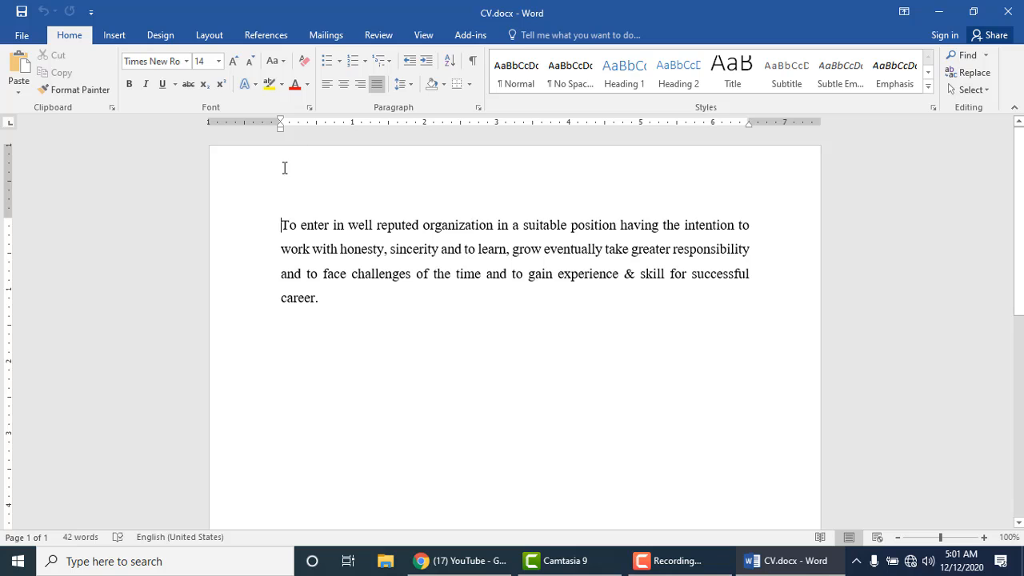
click(26, 35)
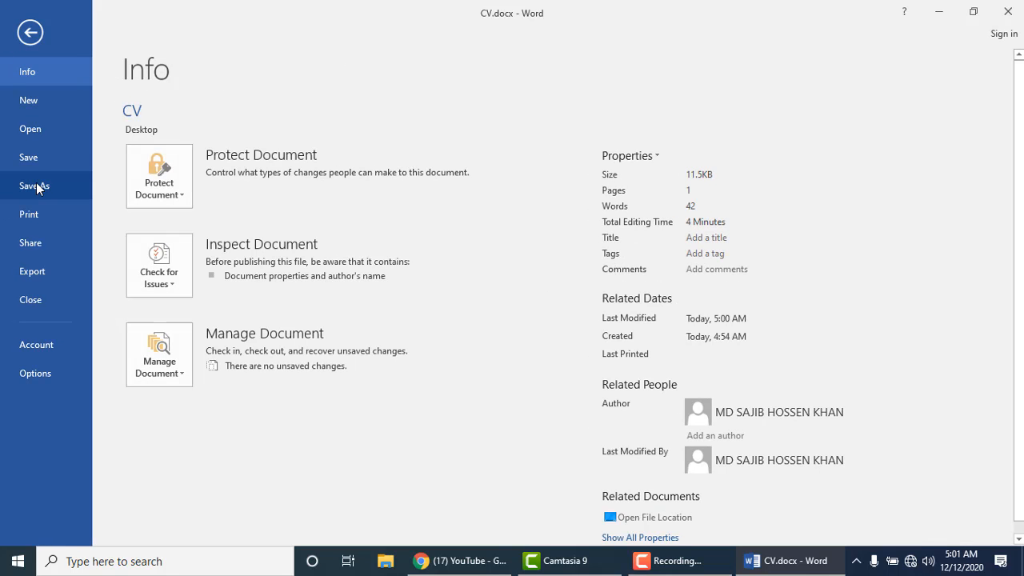
click(30, 33)
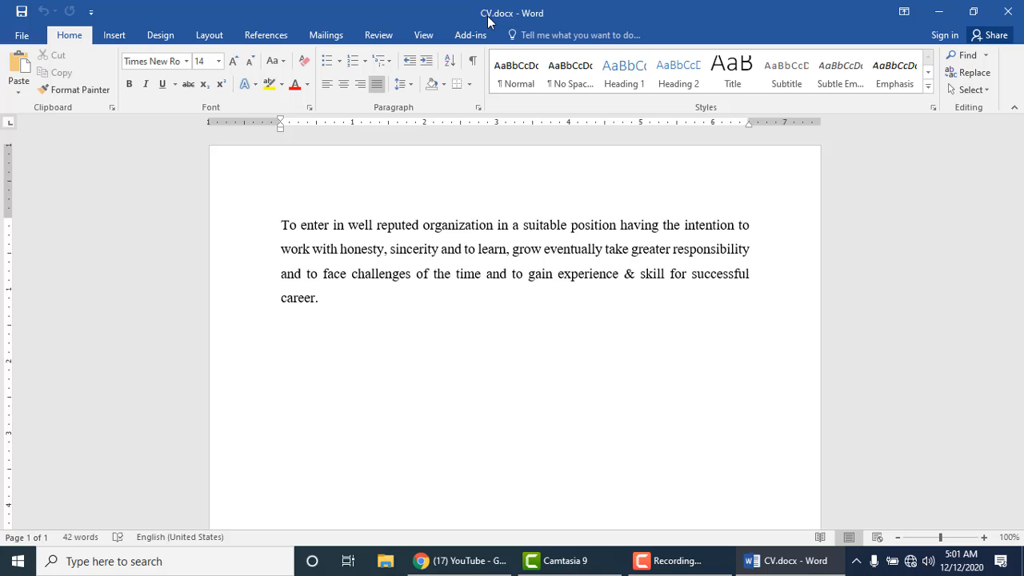
Step: Save a Desktop copy named 'CV. 1.docx' through Save As > Browse, then close Word
click(30, 39)
click(34, 188)
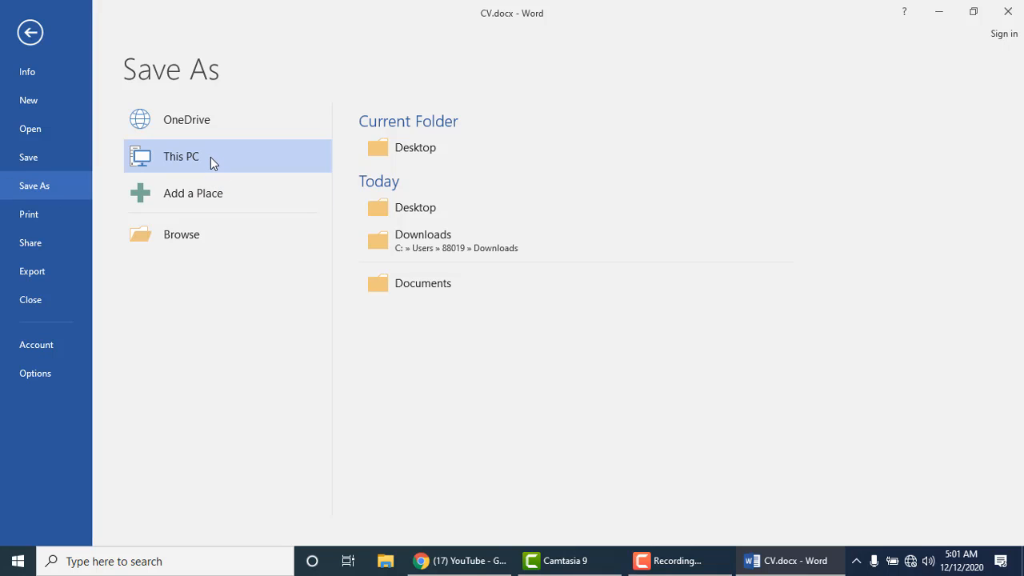
click(185, 233)
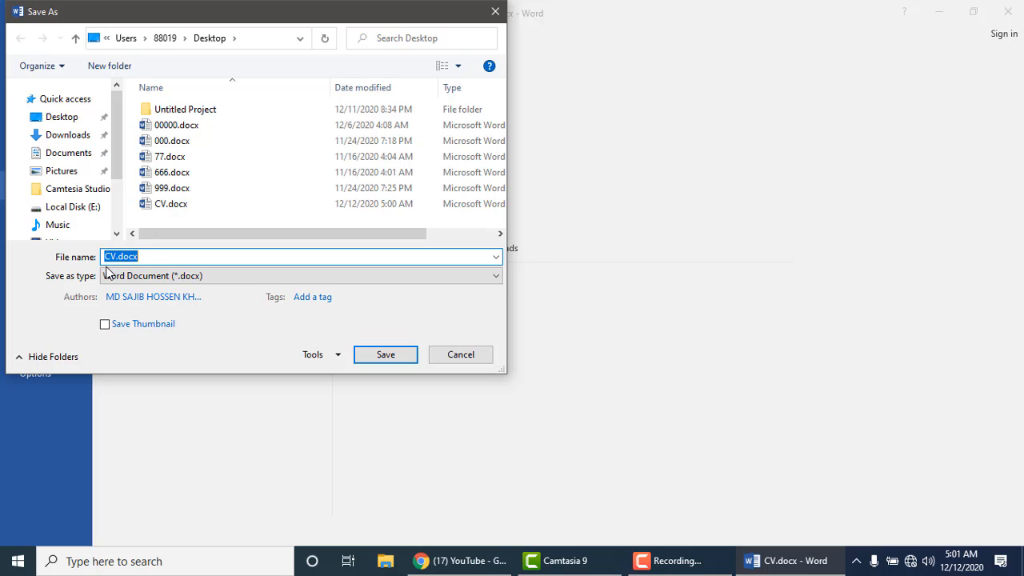
click(157, 256)
key(BackSpace)
key(BackSpace)
key(BackSpace)
key(BackSpace)
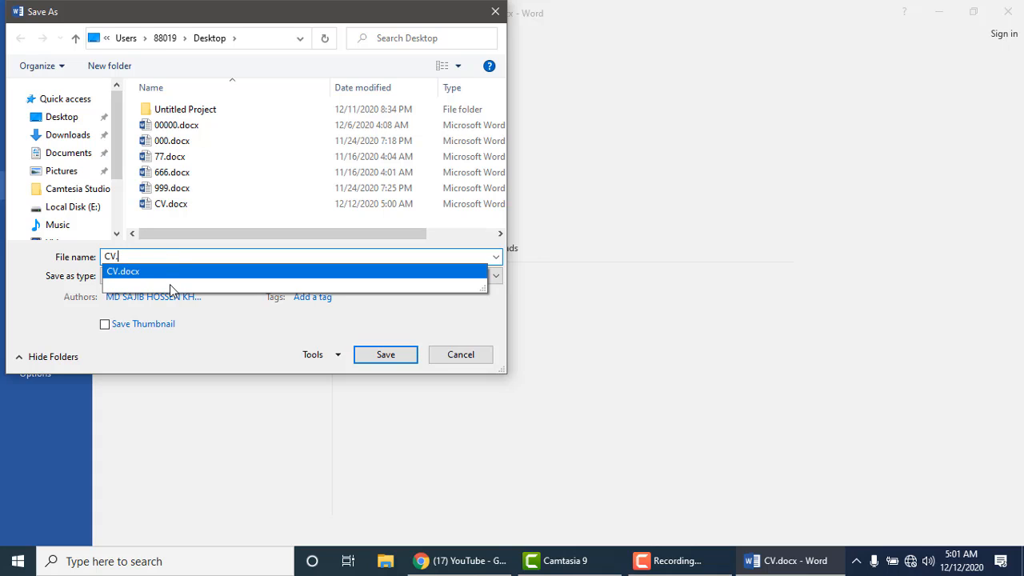
text(1)
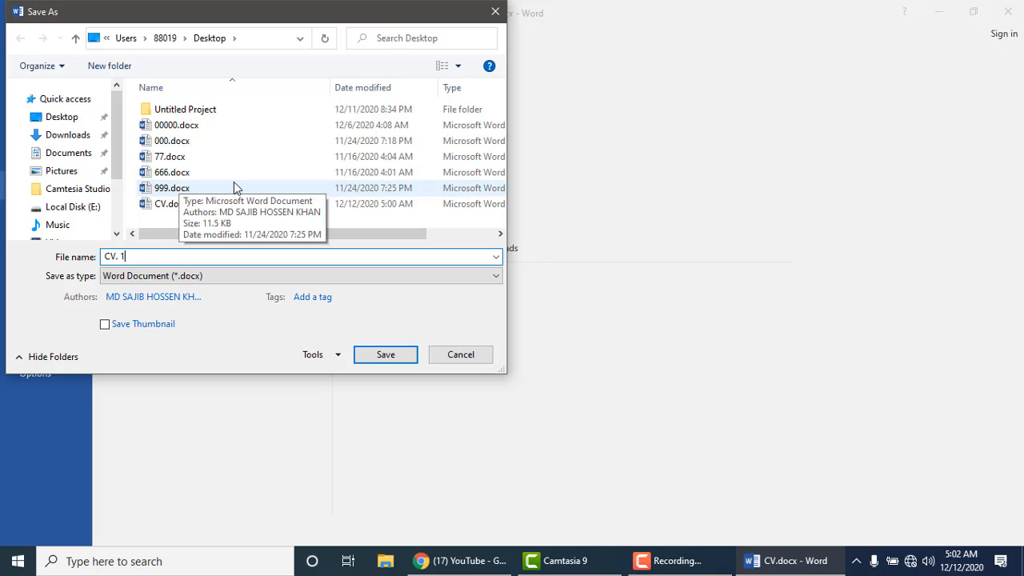
click(382, 357)
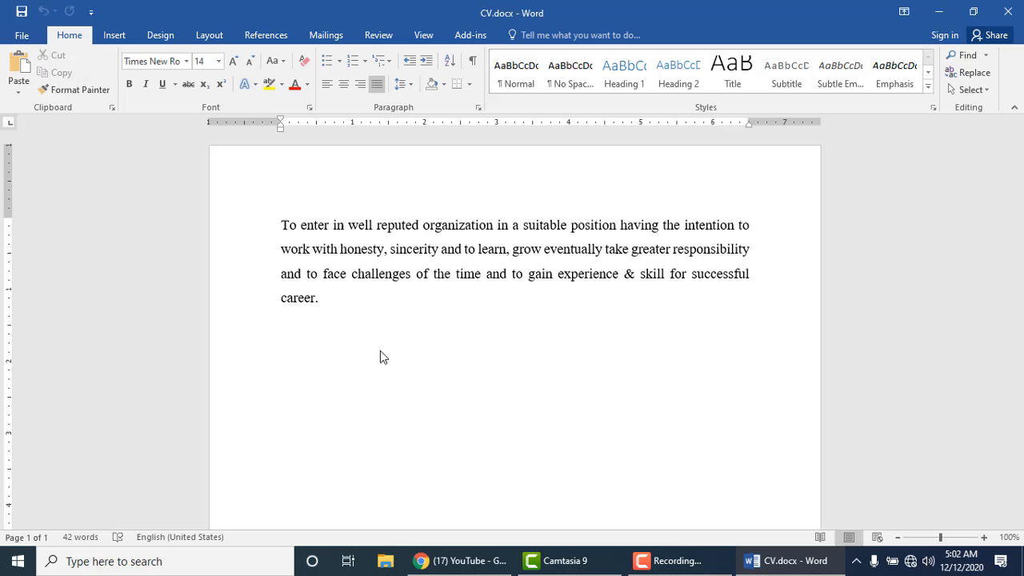
click(1008, 11)
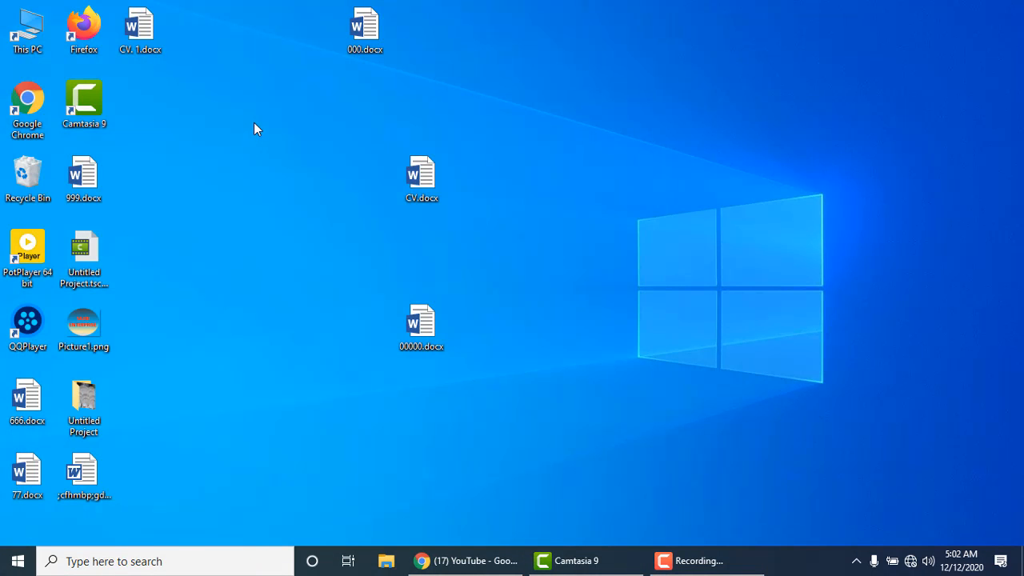
Step: Move the CV. 1.docx icon just below CV.docx, select both, then clear the selection
drag(136, 28, 299, 97)
drag(416, 241, 420, 242)
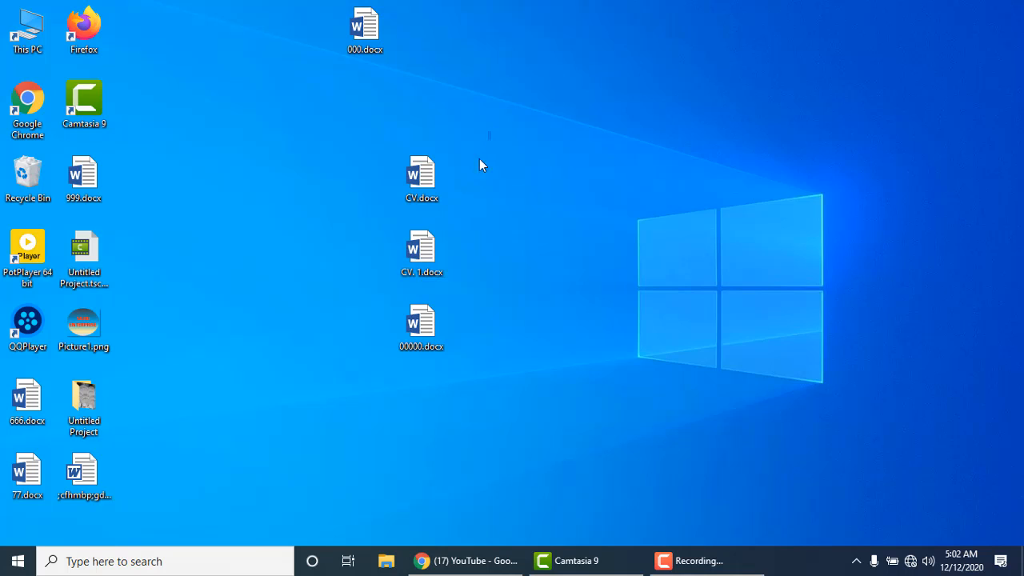
drag(489, 133, 408, 277)
click(522, 188)
Step: Go to This PC > Downloads and open the original résumé .doc in Word
double_click(42, 40)
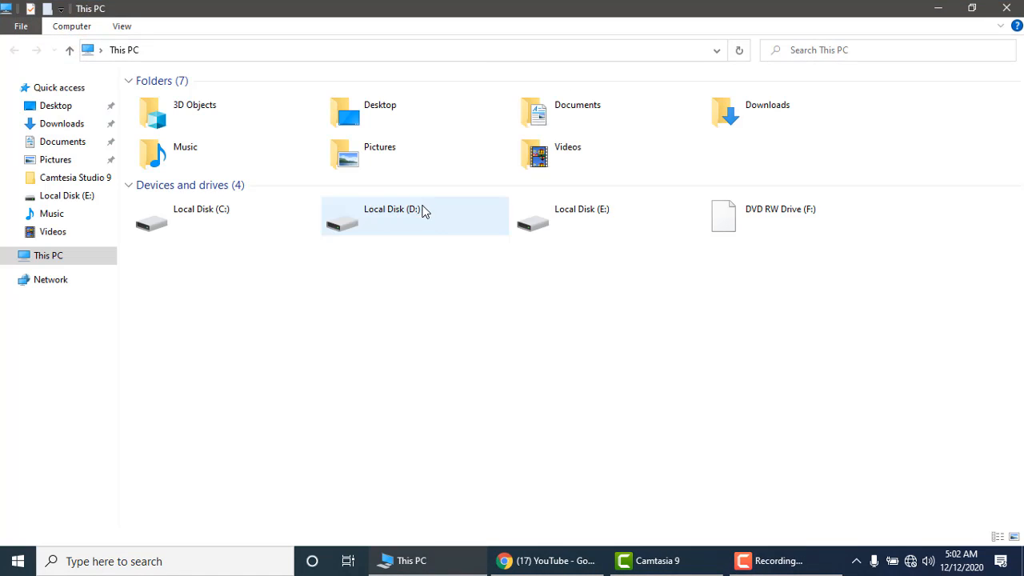
click(755, 111)
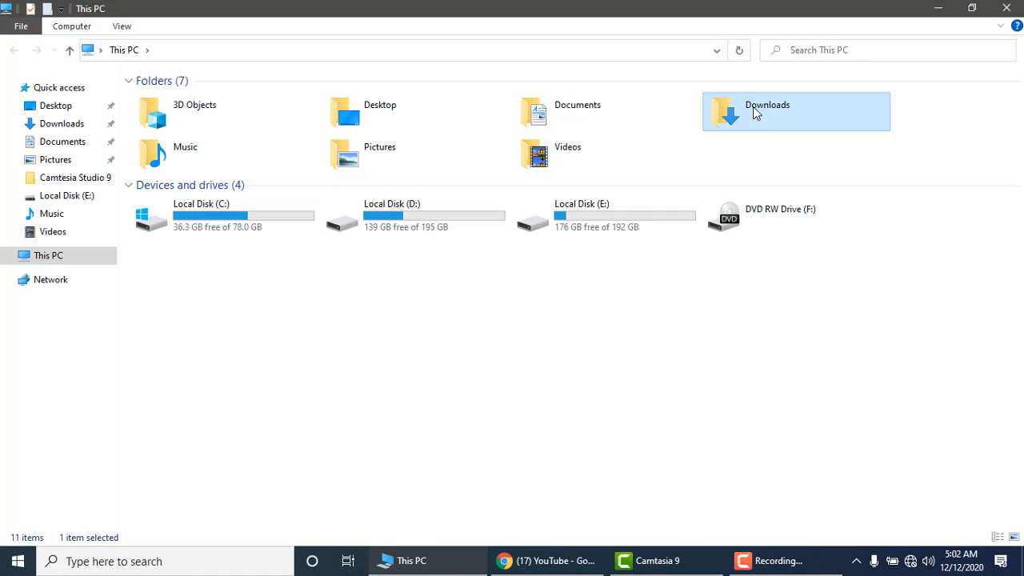
double_click(756, 111)
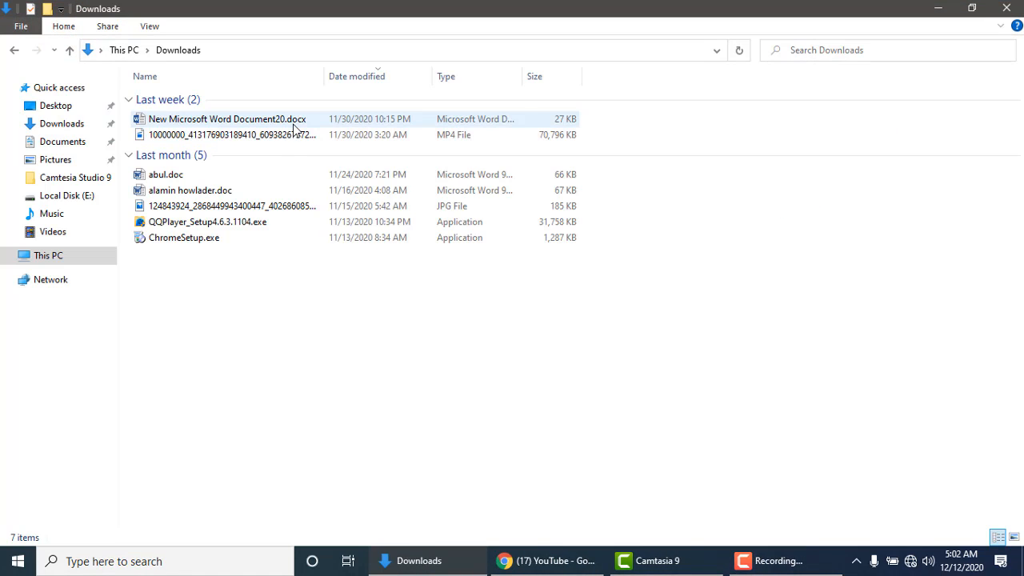
double_click(190, 192)
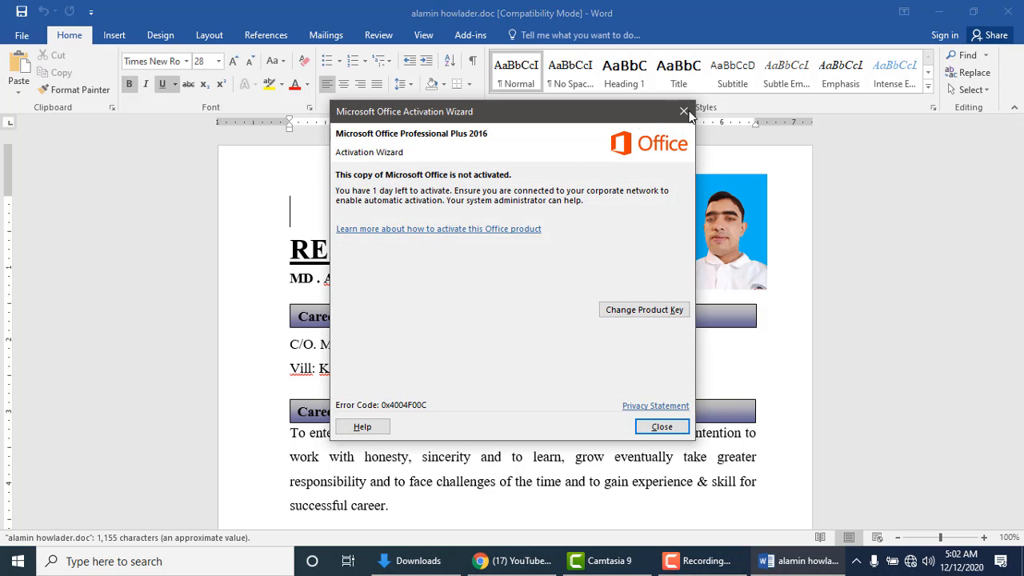
Step: Dismiss the Office activation notice and delete the photo at the top of the résumé
click(684, 112)
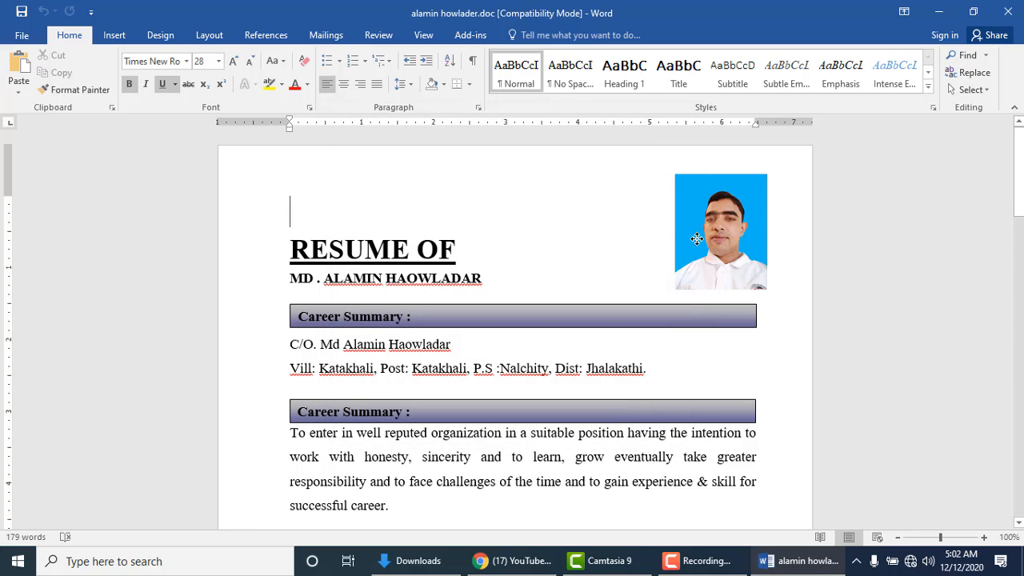
click(697, 239)
key(Delete)
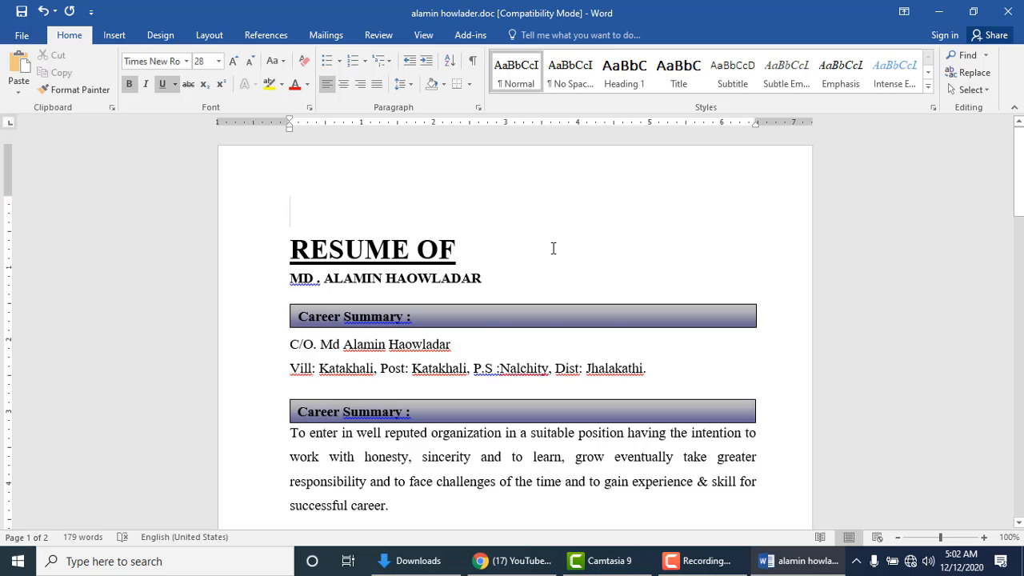
Step: Scroll through the two-page résumé to review it without the photo
scroll(553, 249, down, 10)
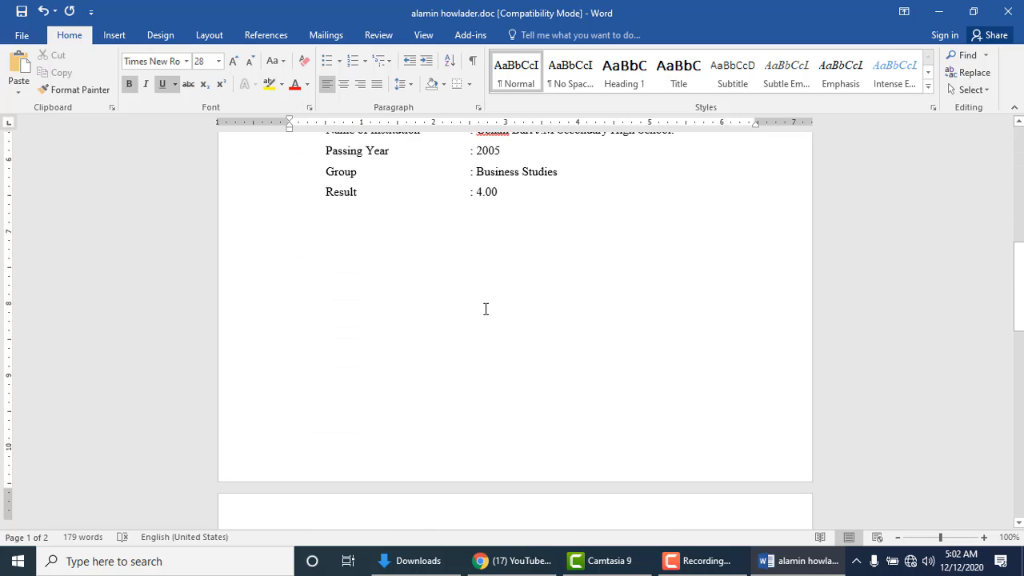
scroll(486, 309, up, 10)
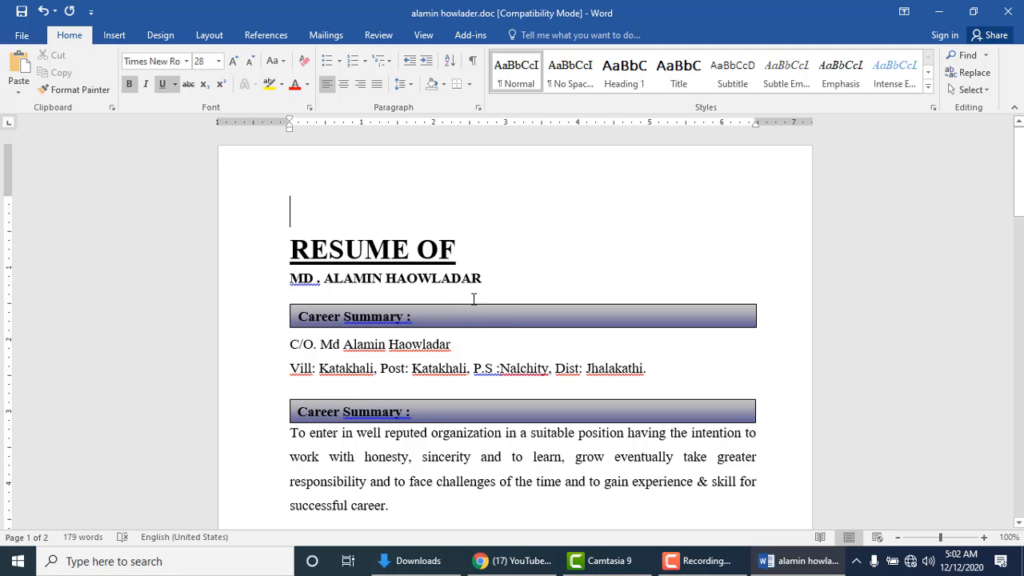
scroll(477, 294, down, 3)
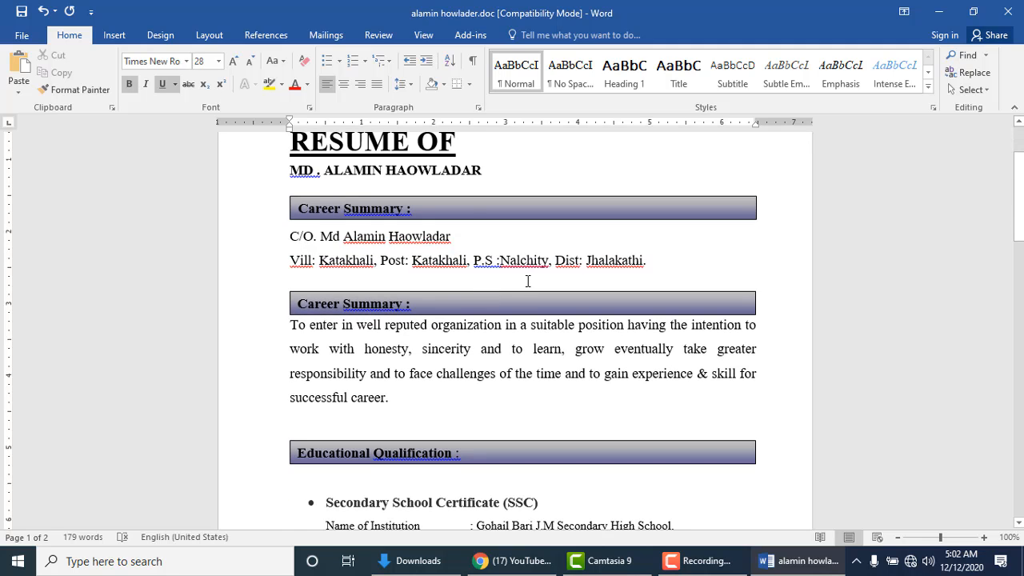
scroll(527, 281, down, 8)
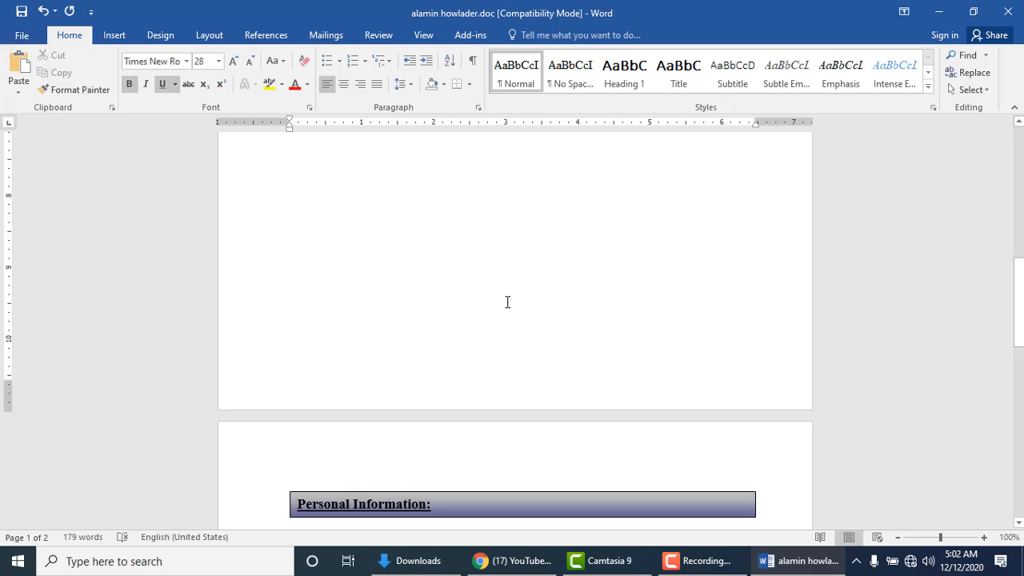
scroll(508, 301, up, 10)
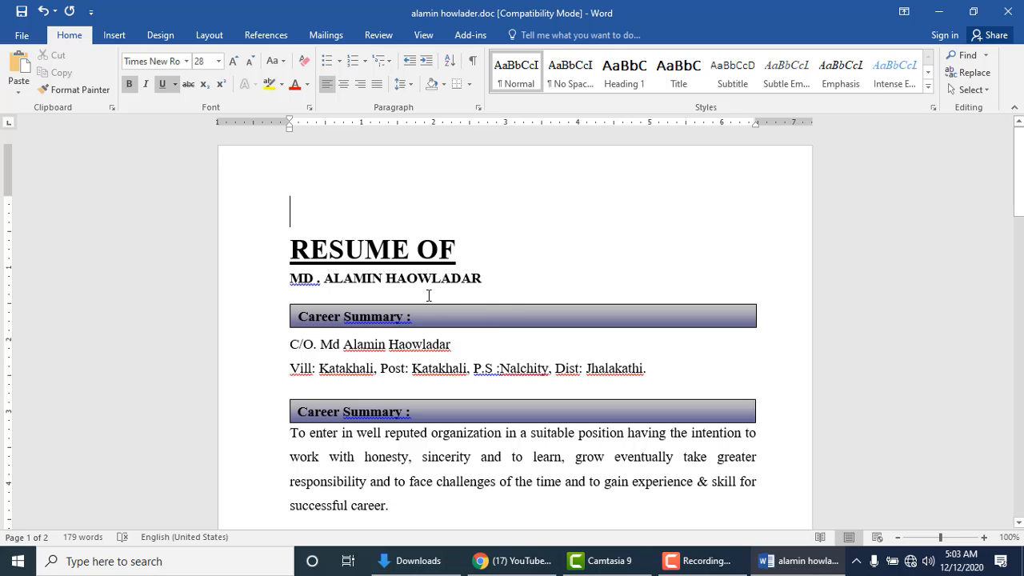
scroll(426, 290, down, 5)
scroll(426, 288, down, 15)
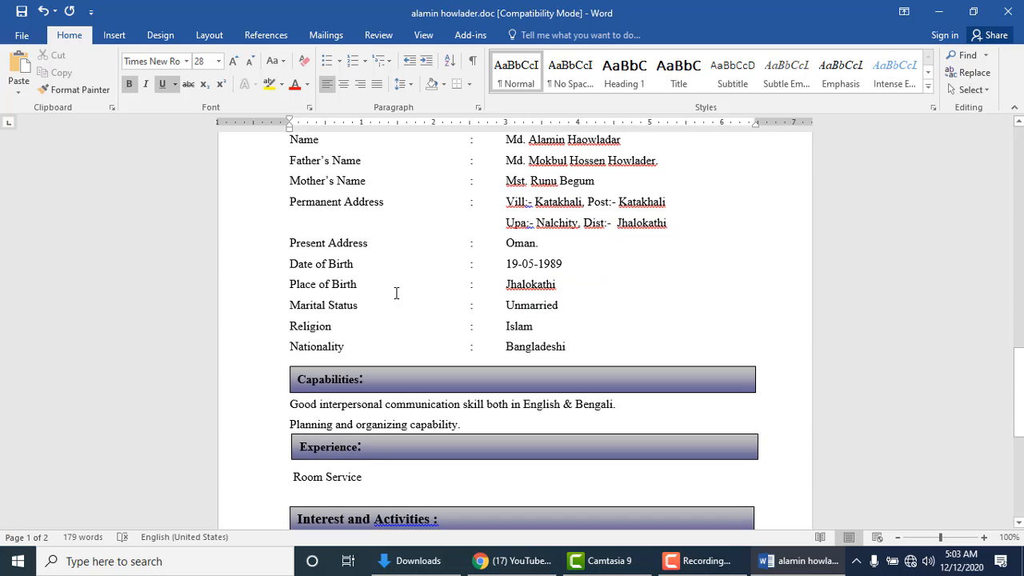
scroll(395, 293, up, 3)
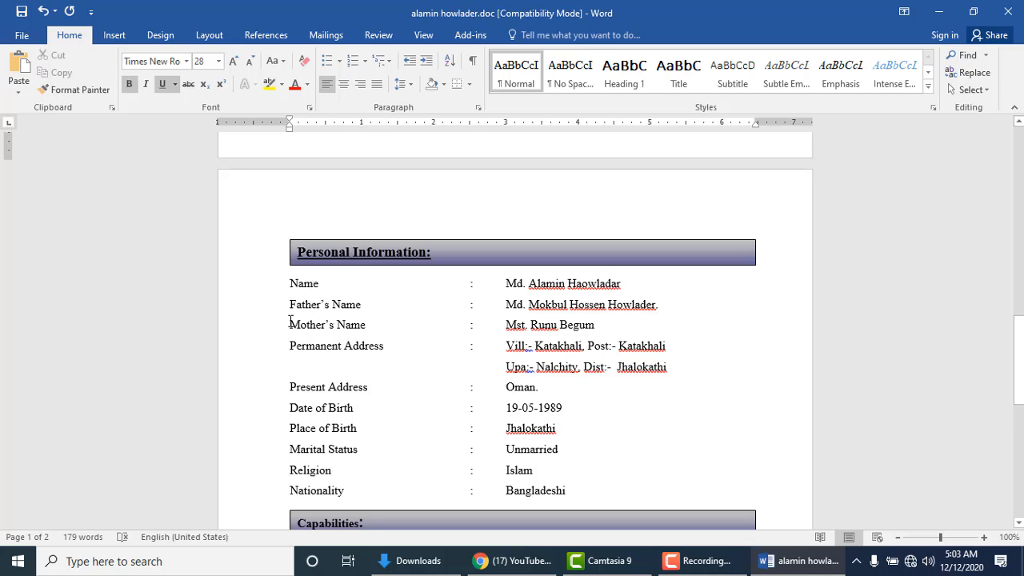
drag(290, 281, 308, 387)
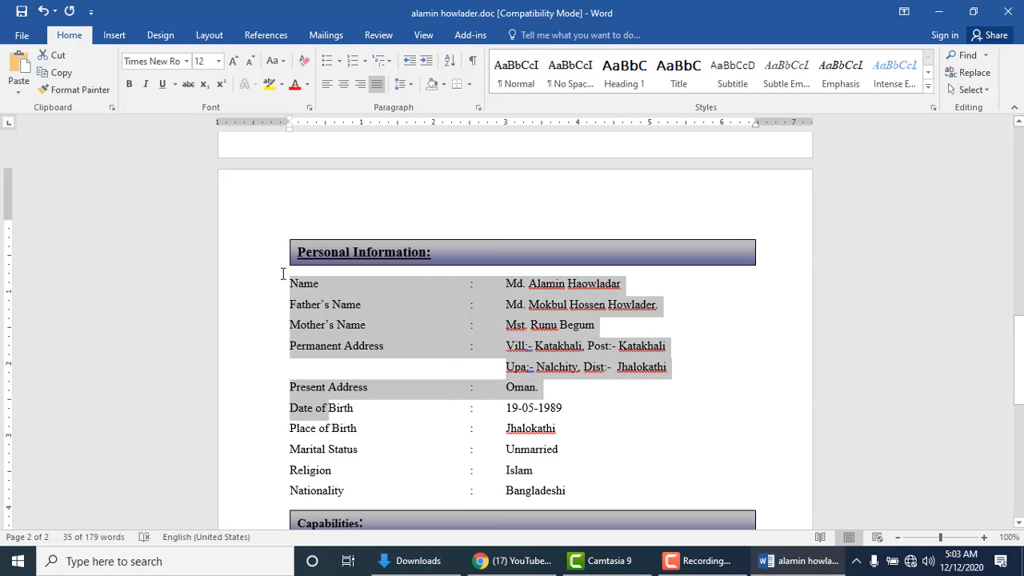
click(285, 284)
key(ctrl+a)
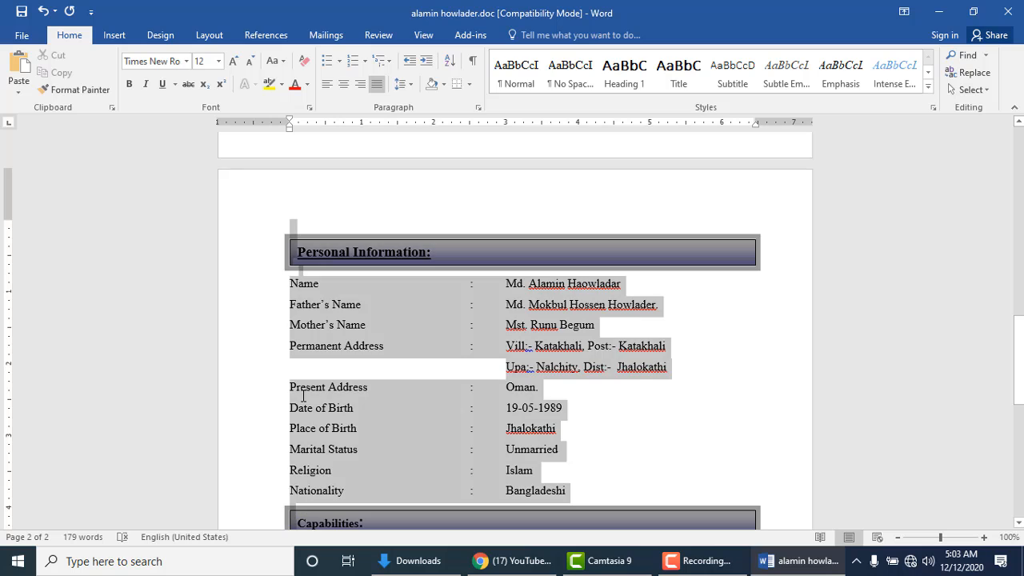
click(267, 250)
click(292, 280)
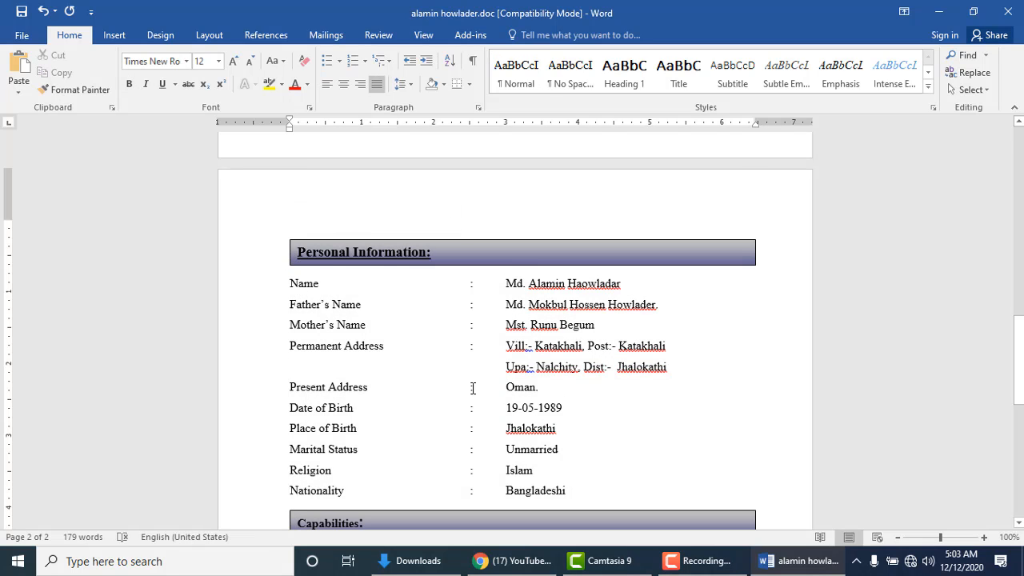
scroll(496, 370, up, 10)
scroll(496, 370, up, 3)
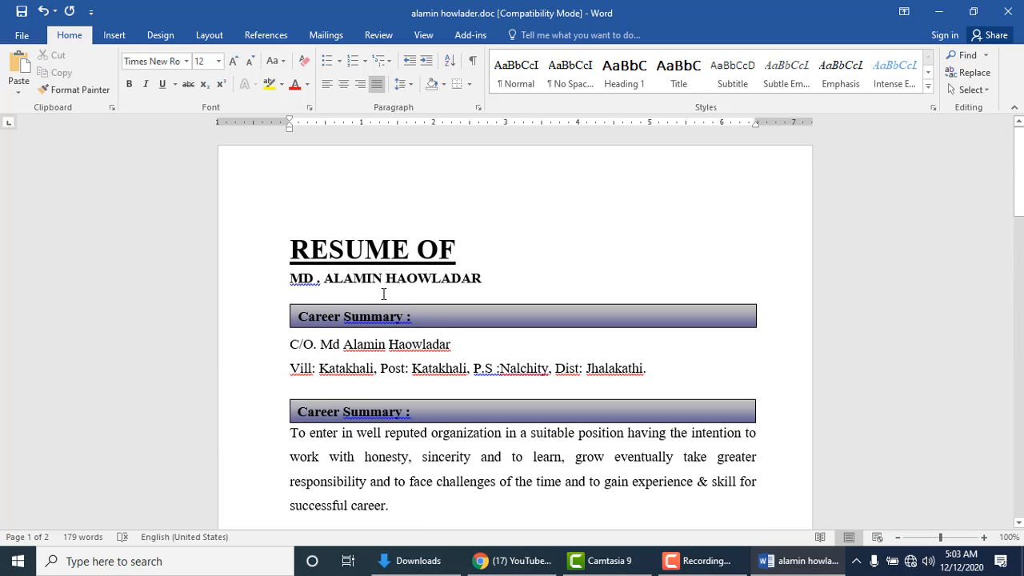
scroll(434, 345, down, 4)
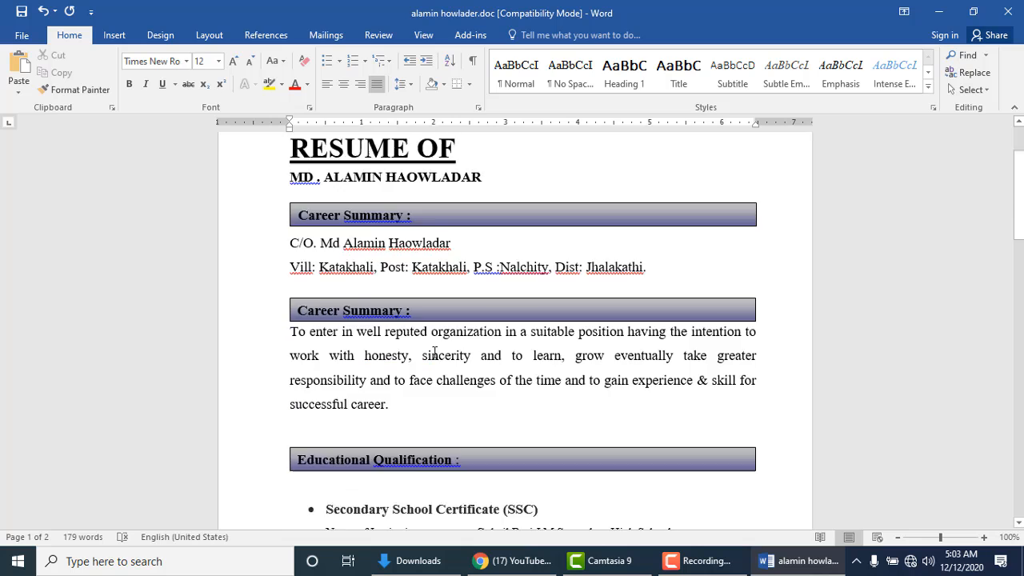
scroll(435, 345, up, 3)
Step: Overwrite the name line under the title and the C/O line name with random letters
scroll(437, 342, up, 2)
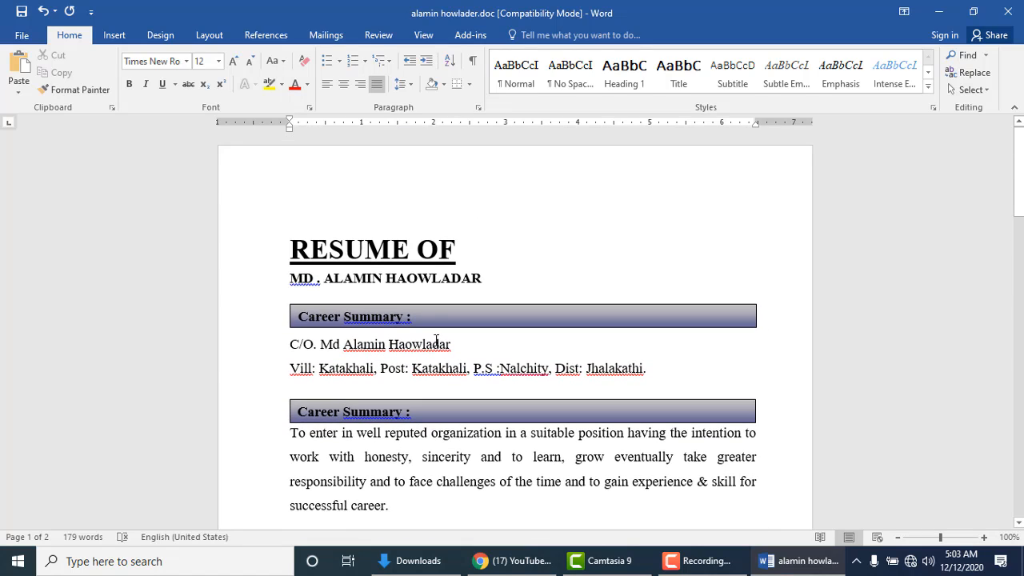
drag(340, 280, 474, 278)
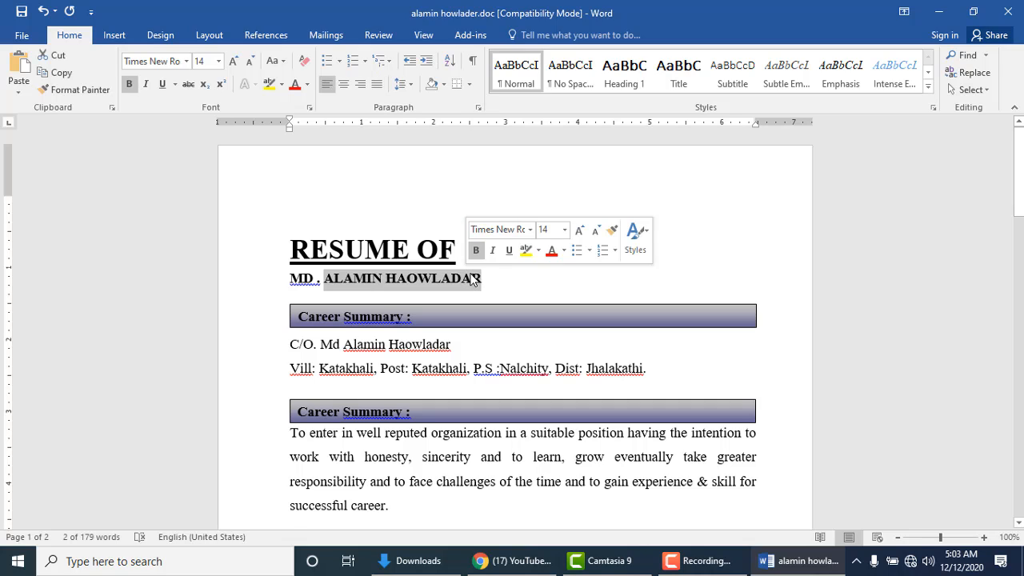
text(t75878ityuityuyuyyuy)
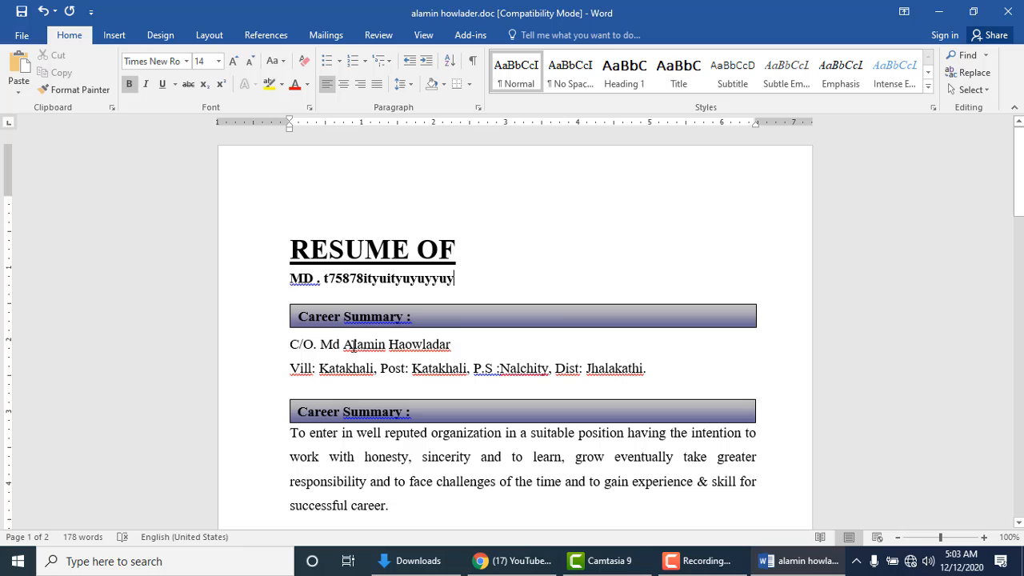
drag(354, 346, 364, 377)
text(yuiyuiyu)
text(tytytytyty)
Step: Replace the Name, Father's Name, Mother's Name and village/Post values with random letters
scroll(416, 354, down, 4)
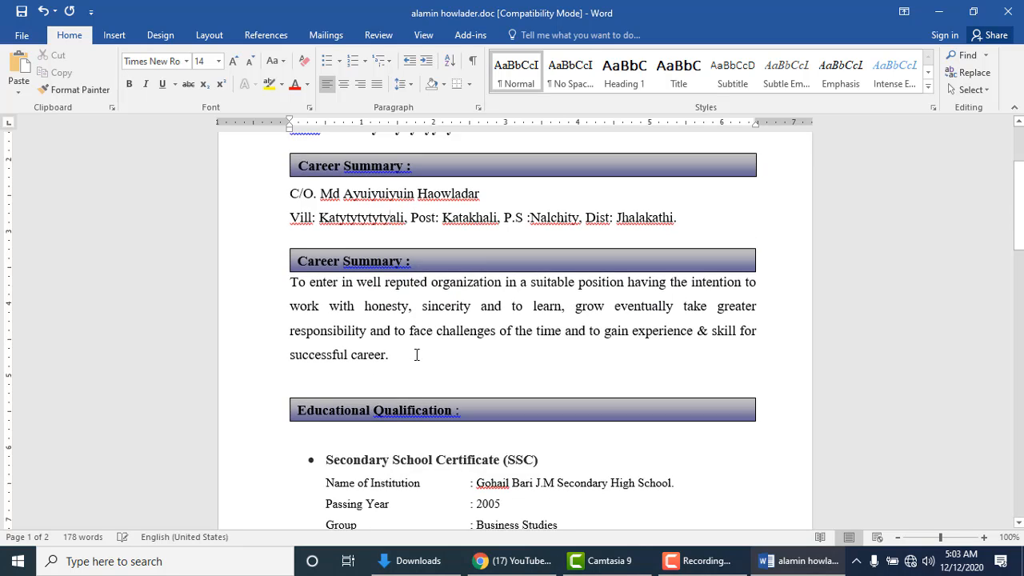
scroll(416, 354, down, 1)
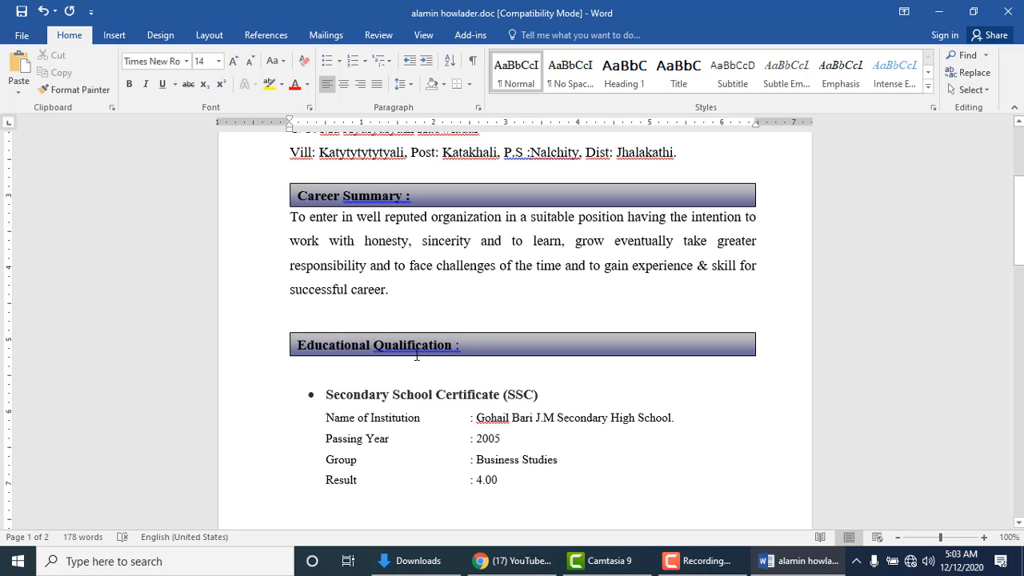
scroll(416, 354, down, 12)
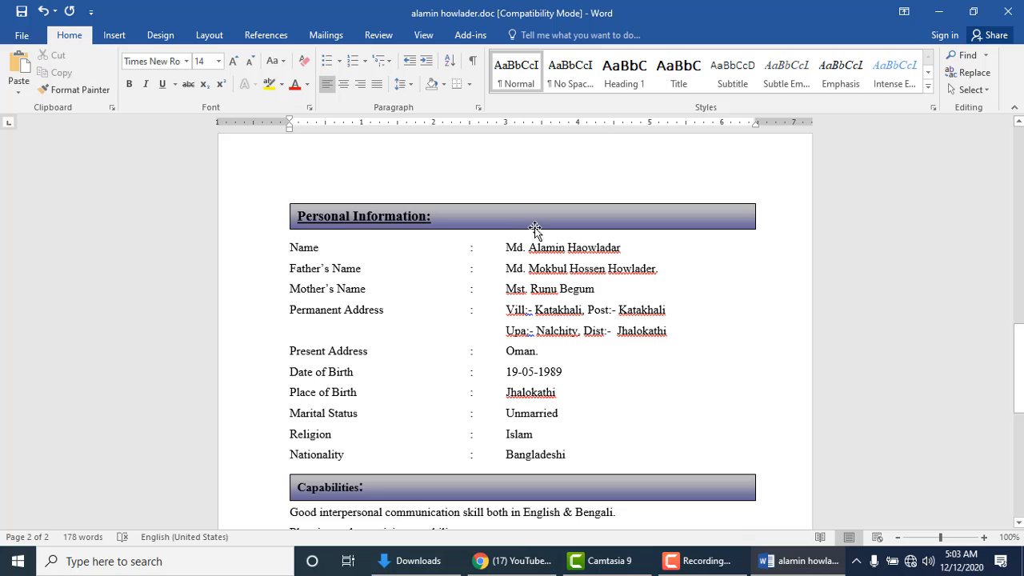
drag(510, 247, 597, 250)
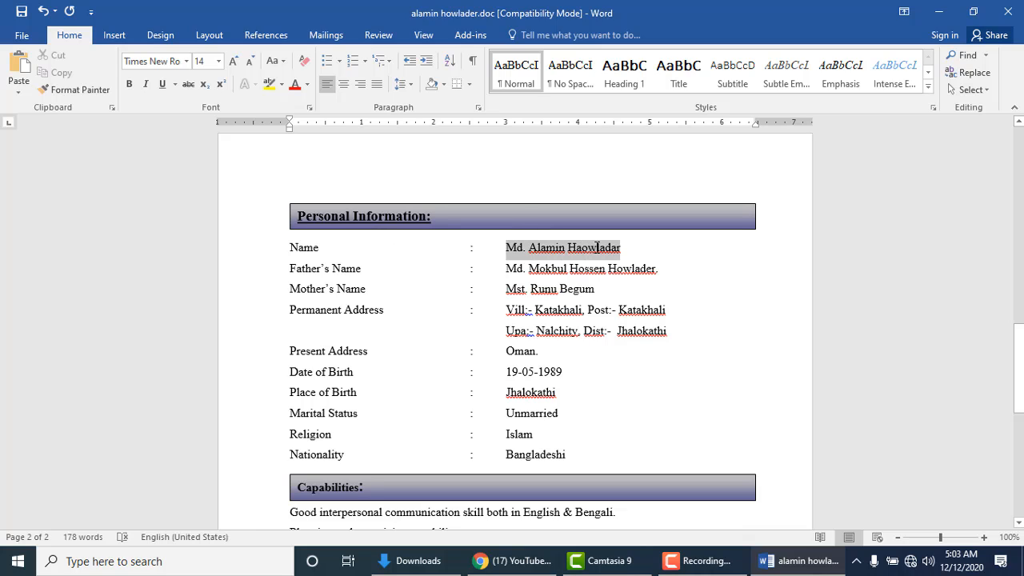
text(fgyjuyjyhjghjhj)
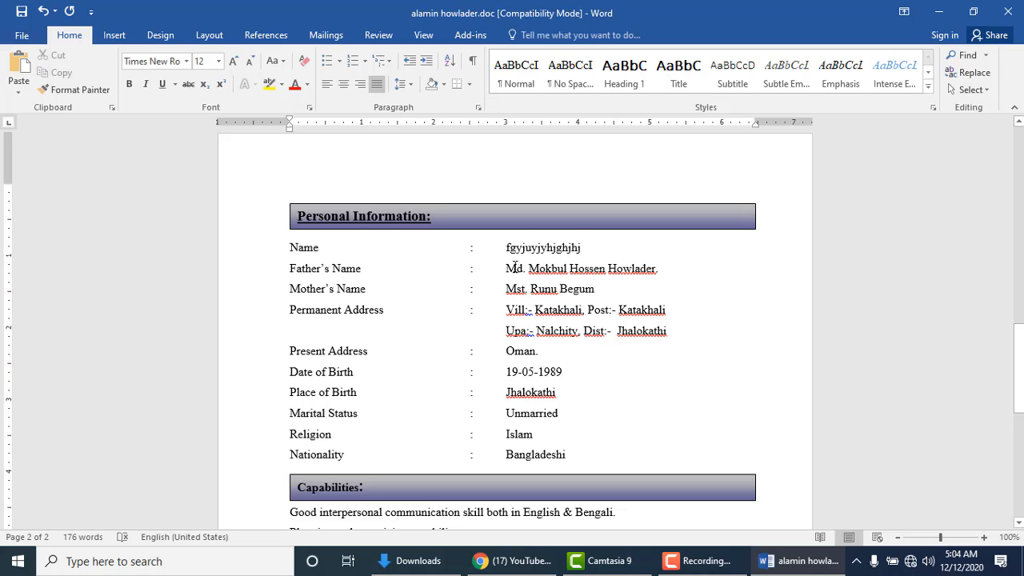
drag(516, 268, 661, 265)
text(ghj)
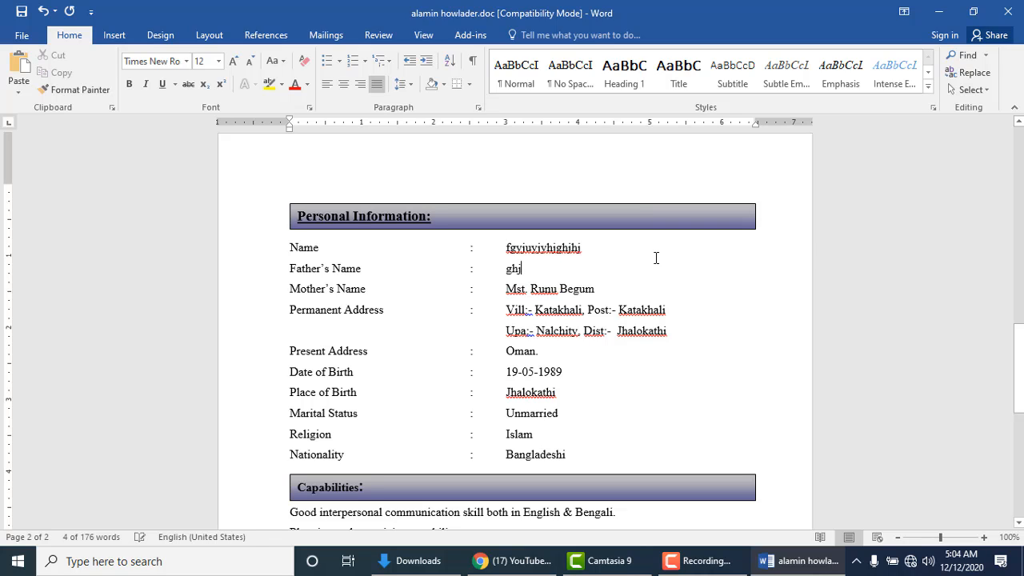
text(ghjhjhjhhjhj)
drag(507, 289, 594, 292)
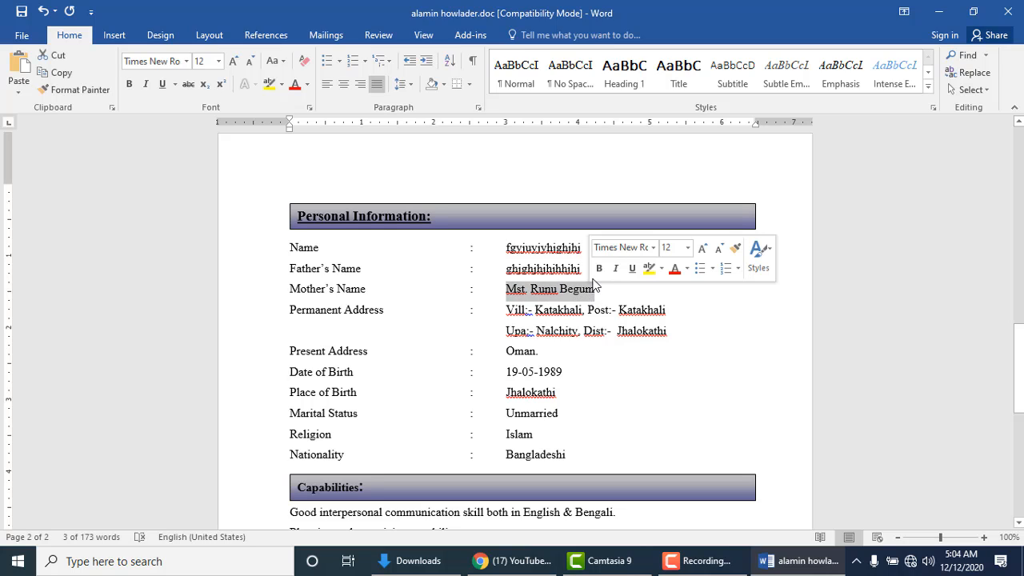
text(uytuyuyuyyuyuyuy)
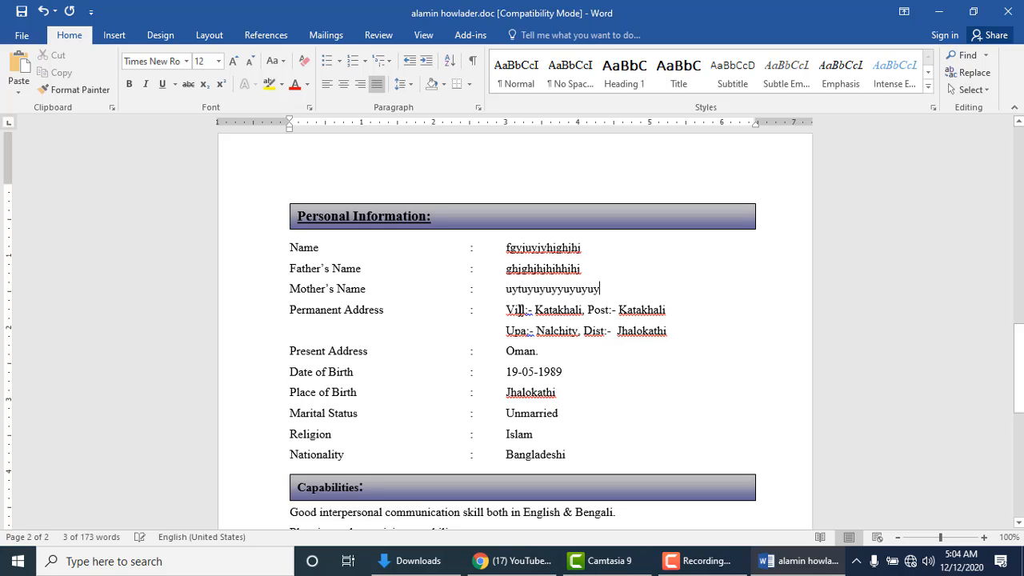
drag(534, 310, 670, 313)
text(yuyuyuyuy Pos)
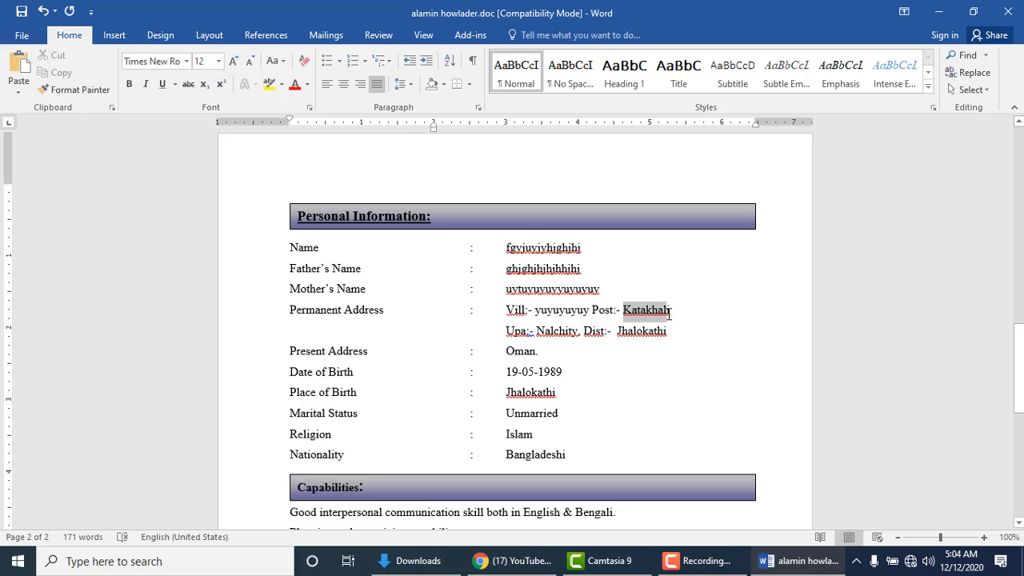
text(t:- tutyutuuyy)
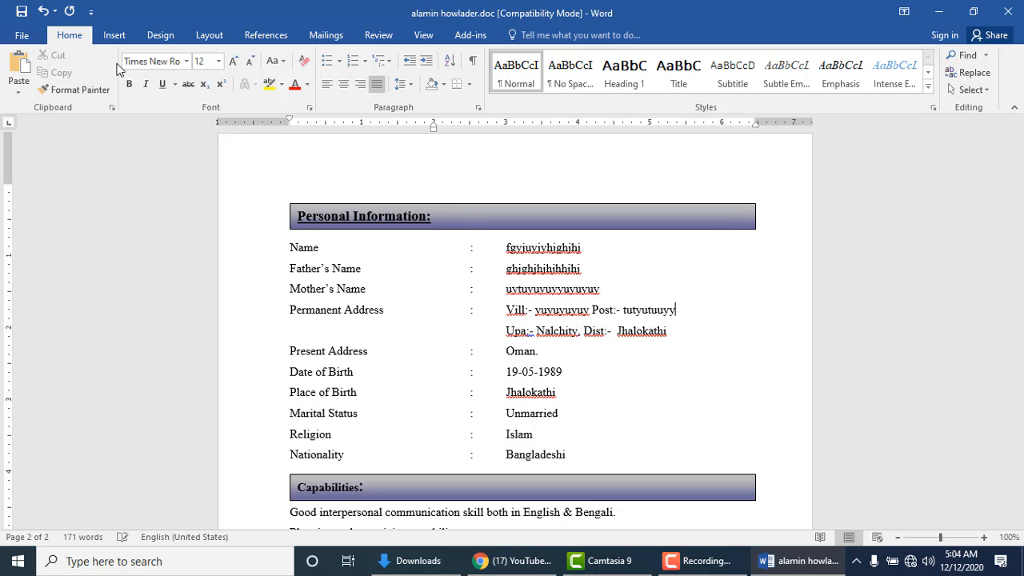
Step: Save As kala.doc in Downloads, close Word, and reopen the original résumé .doc
click(22, 35)
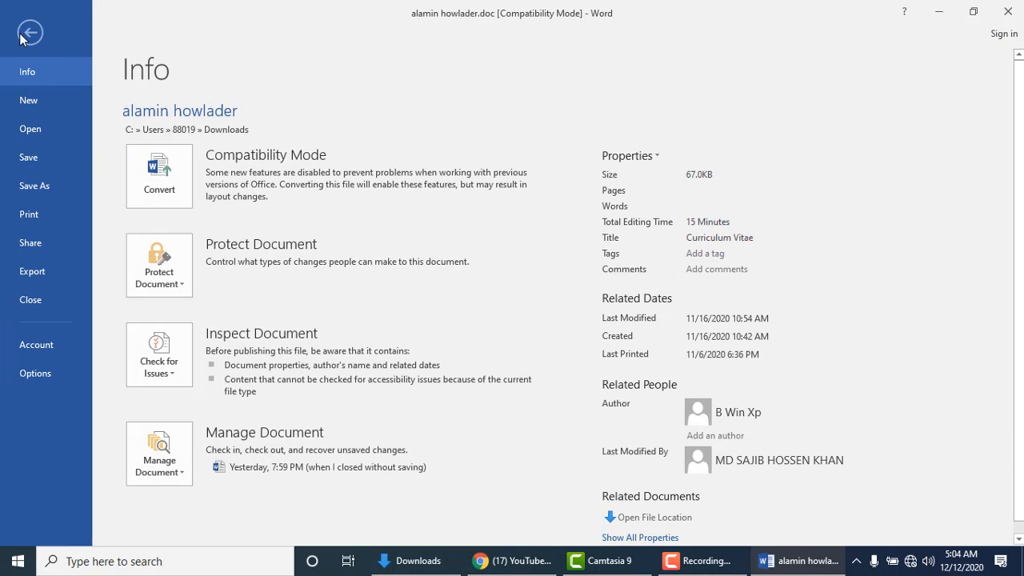
click(34, 186)
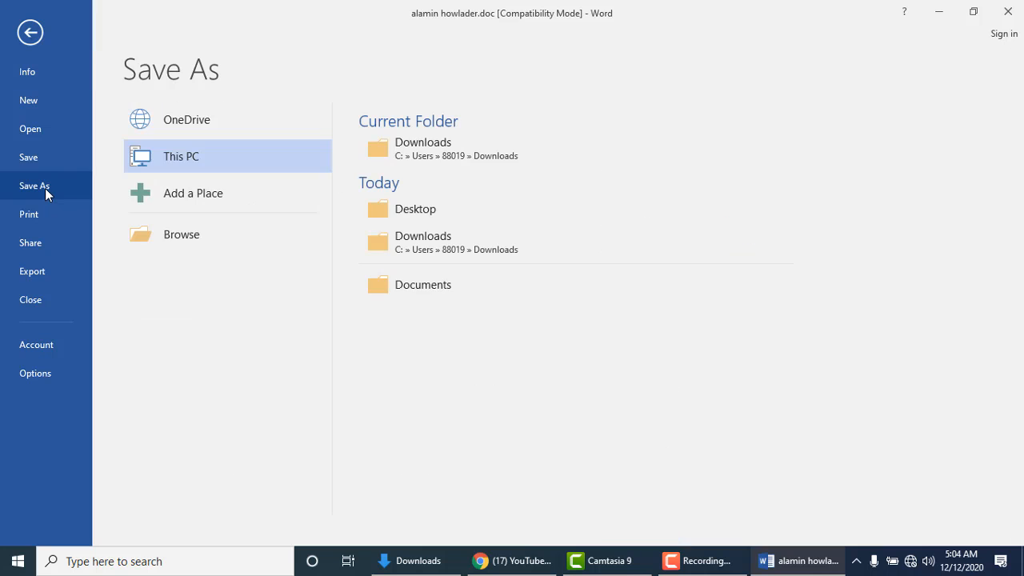
click(183, 234)
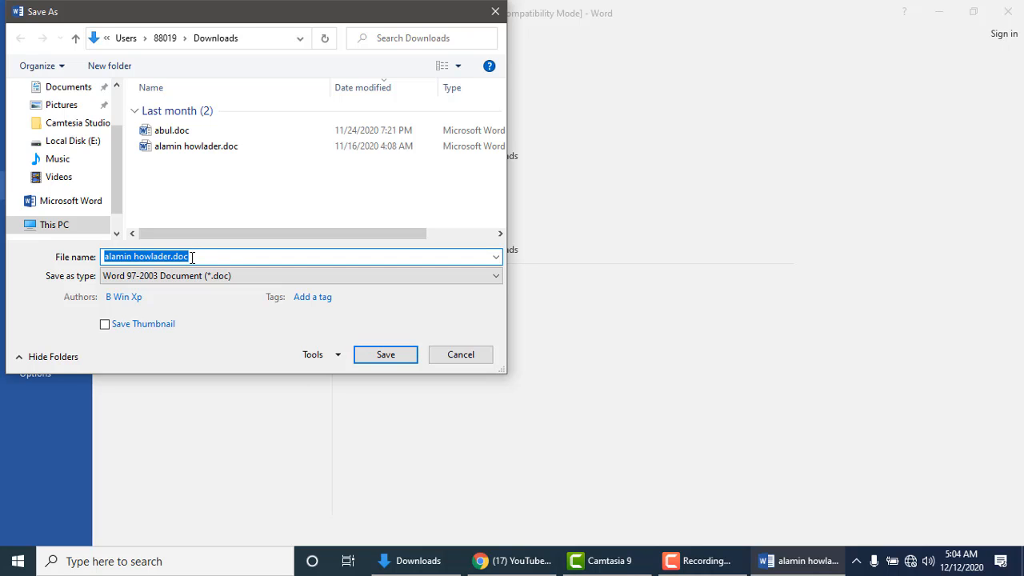
text(kal)
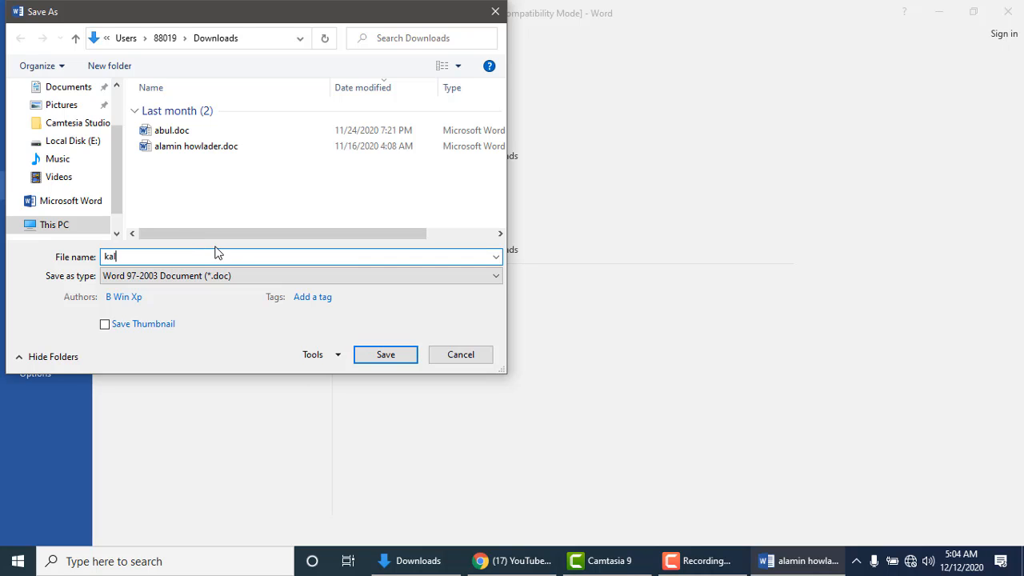
text(a)
click(395, 356)
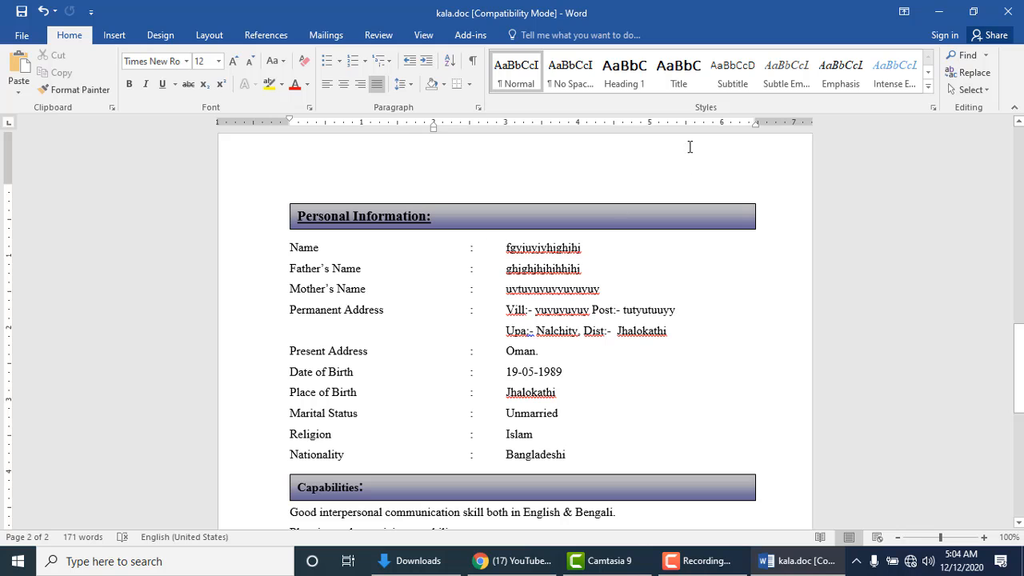
click(1010, 12)
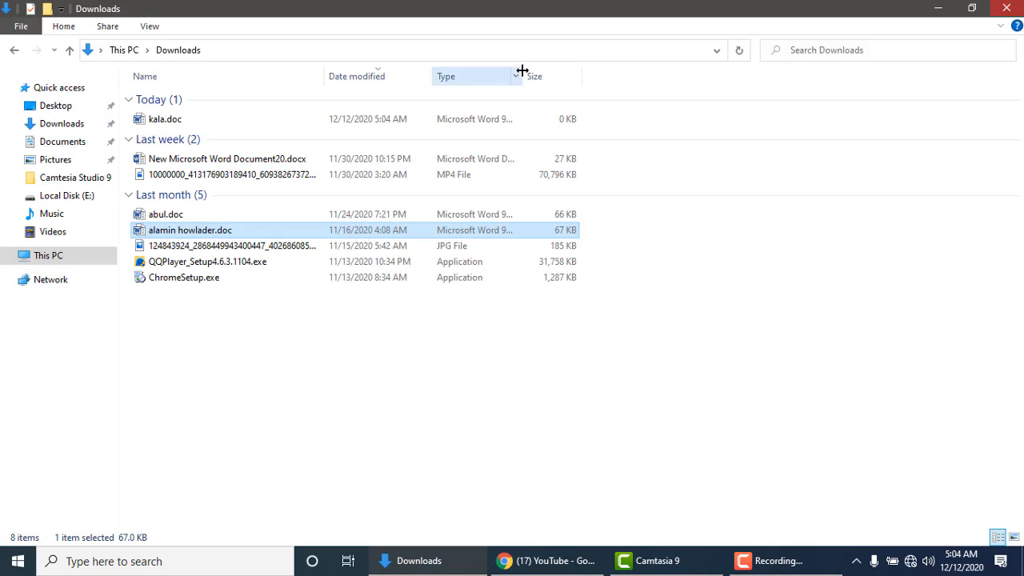
double_click(174, 231)
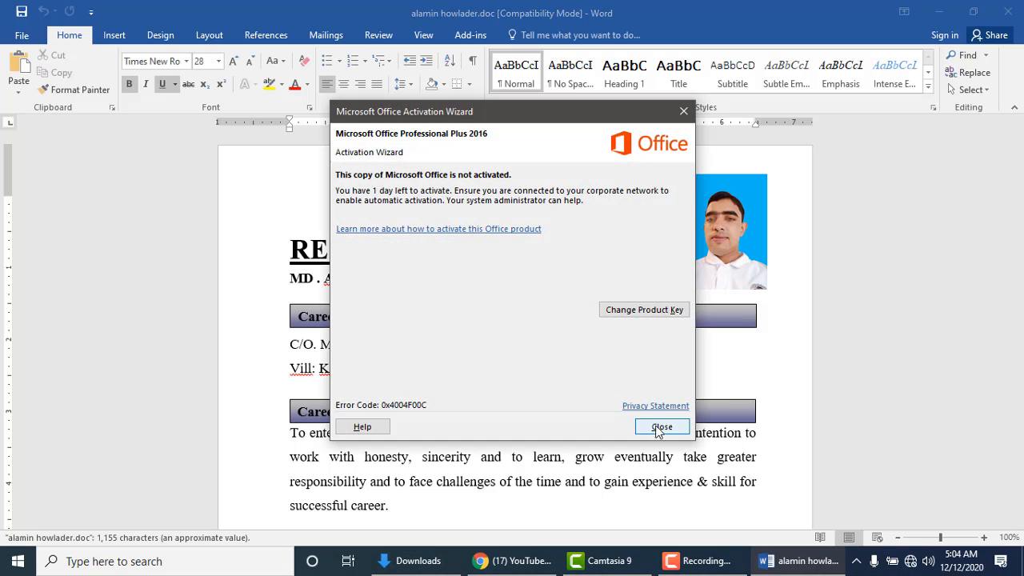
Step: Dismiss the activation notice, scroll the original résumé, close it, and open kala.doc from Downloads
click(661, 427)
scroll(460, 295, down, 5)
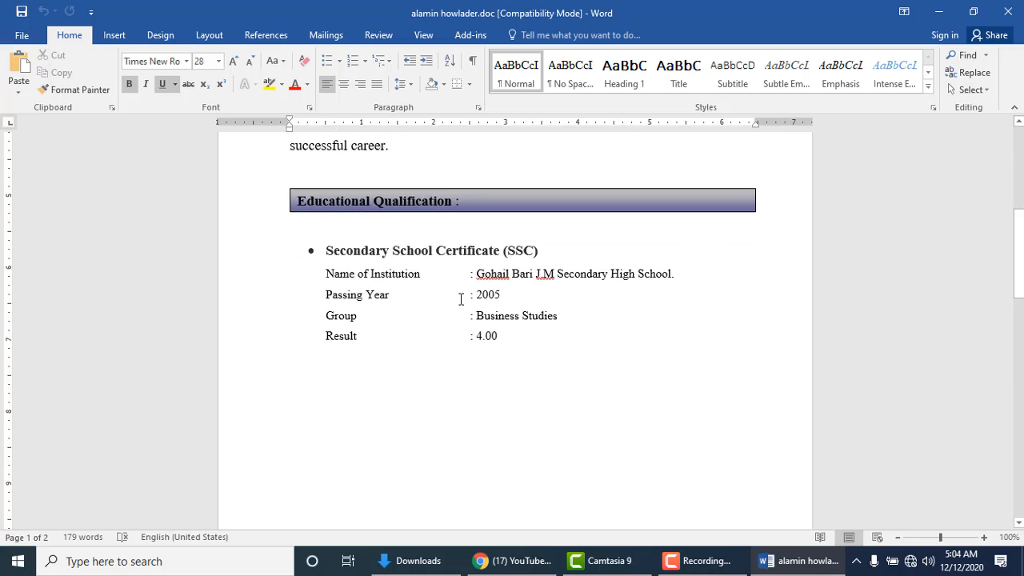
scroll(472, 316, down, 5)
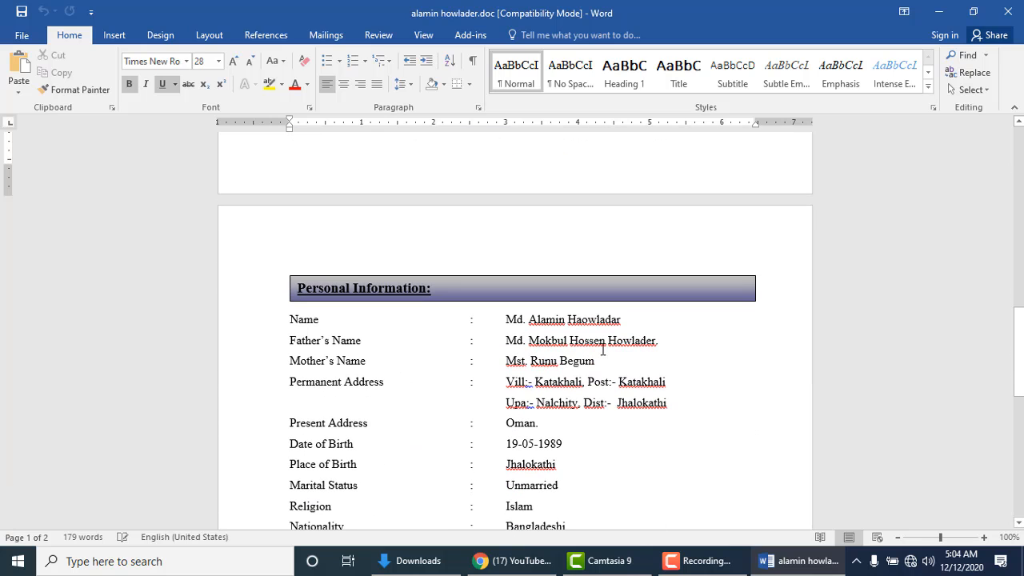
click(1010, 12)
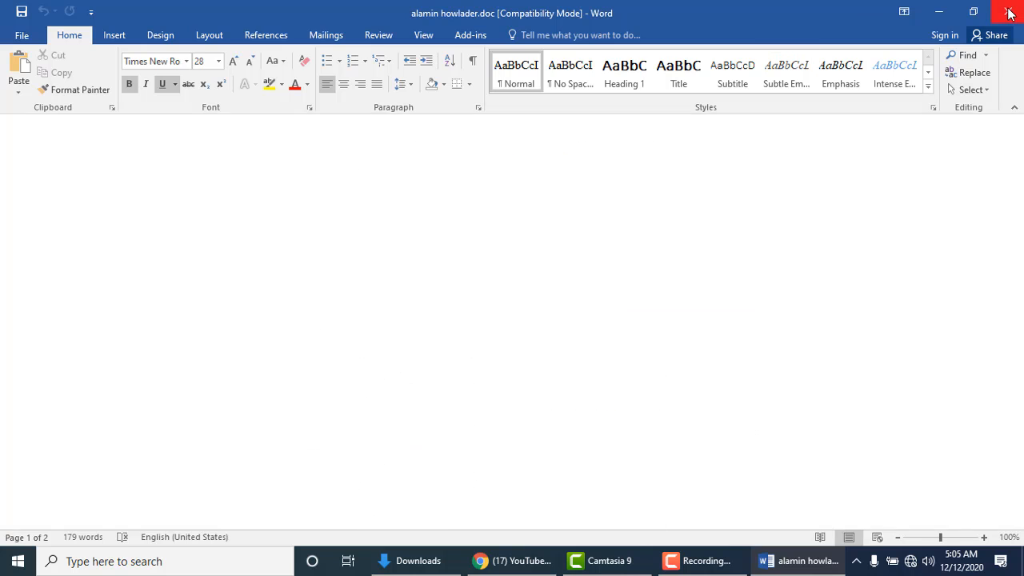
click(168, 122)
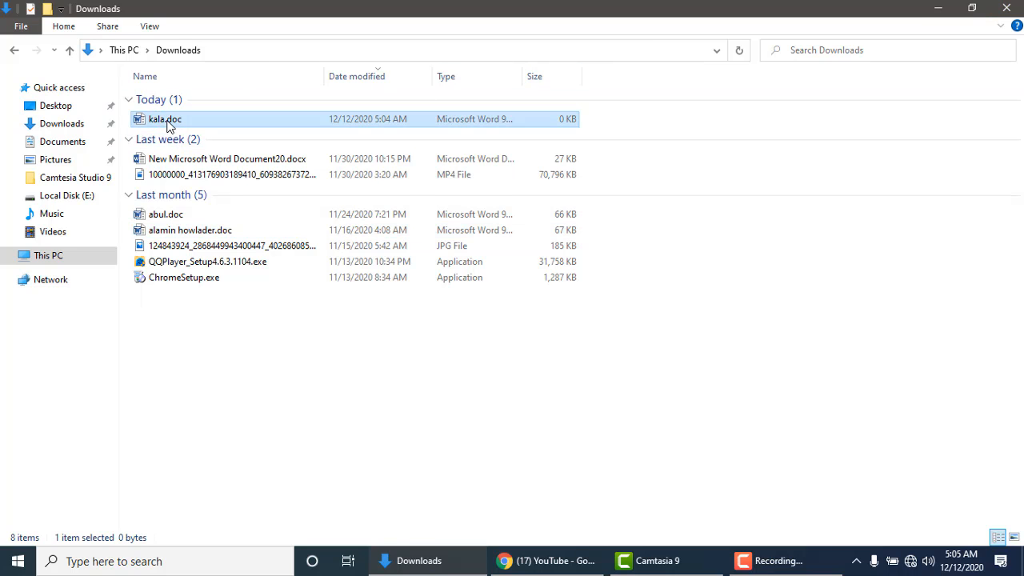
double_click(168, 122)
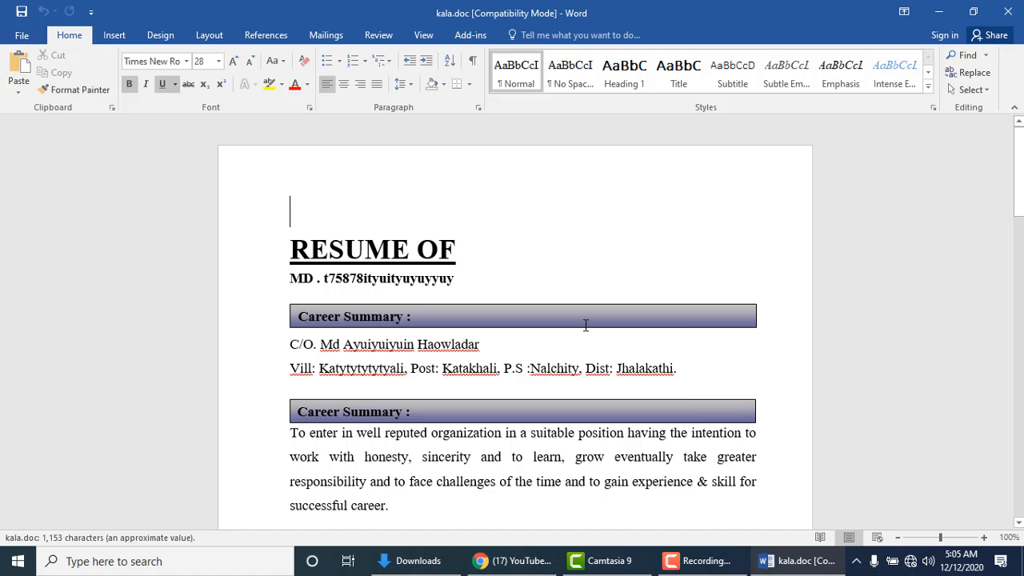
click(664, 427)
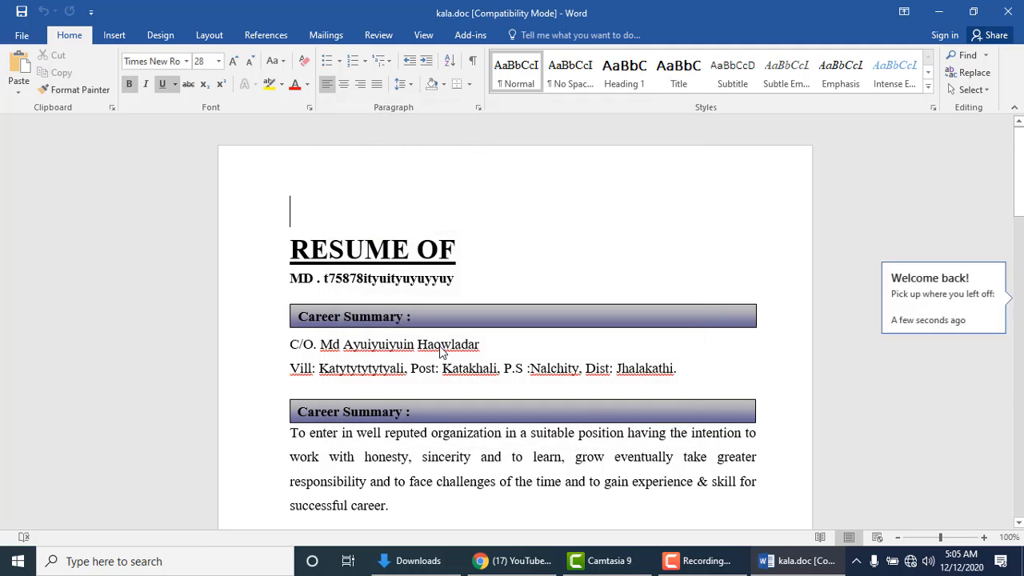
scroll(441, 352, down, 10)
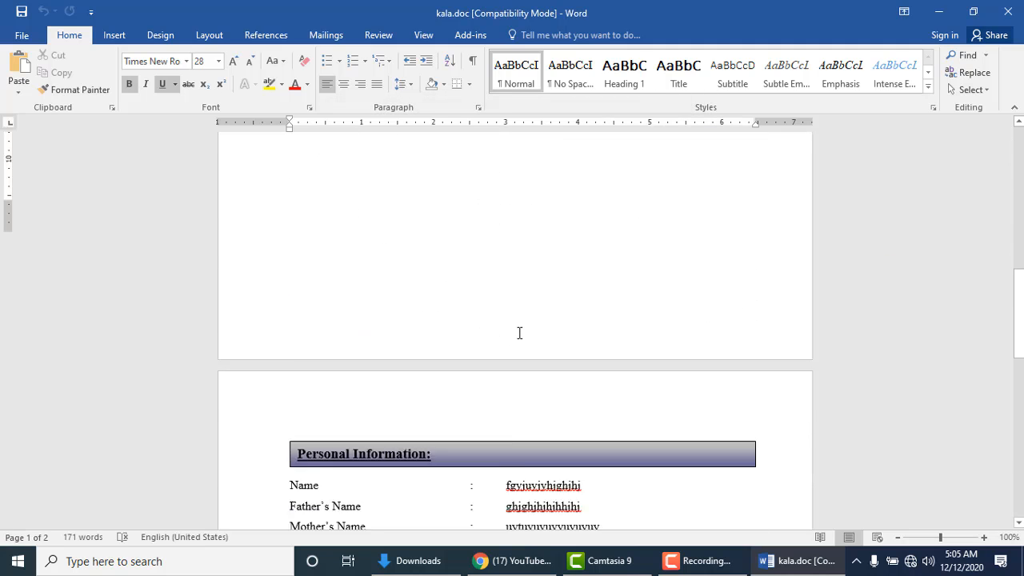
scroll(520, 333, down, 2)
click(533, 320)
scroll(550, 352, down, 1)
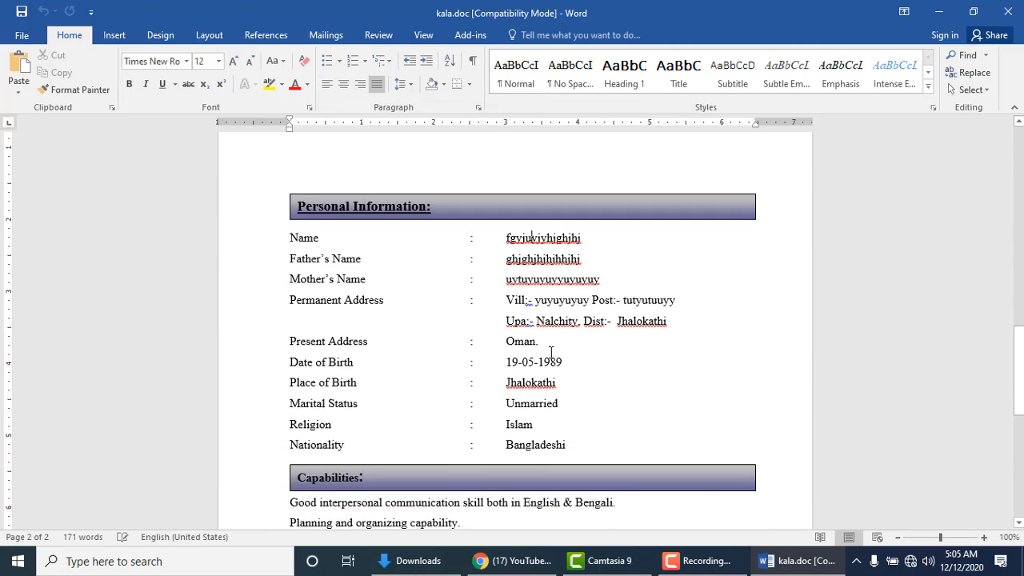
scroll(551, 353, down, 2)
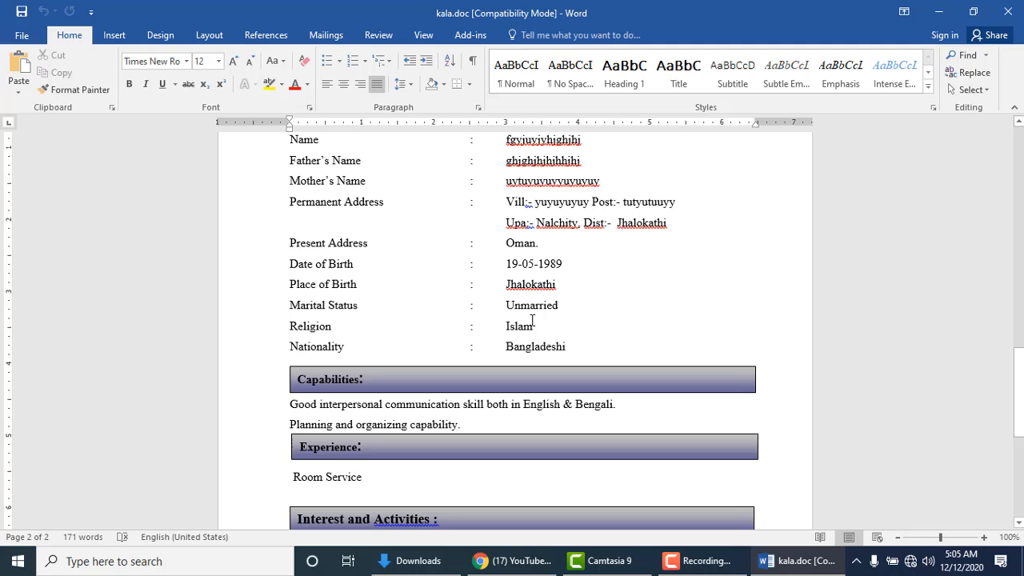
scroll(532, 320, up, 10)
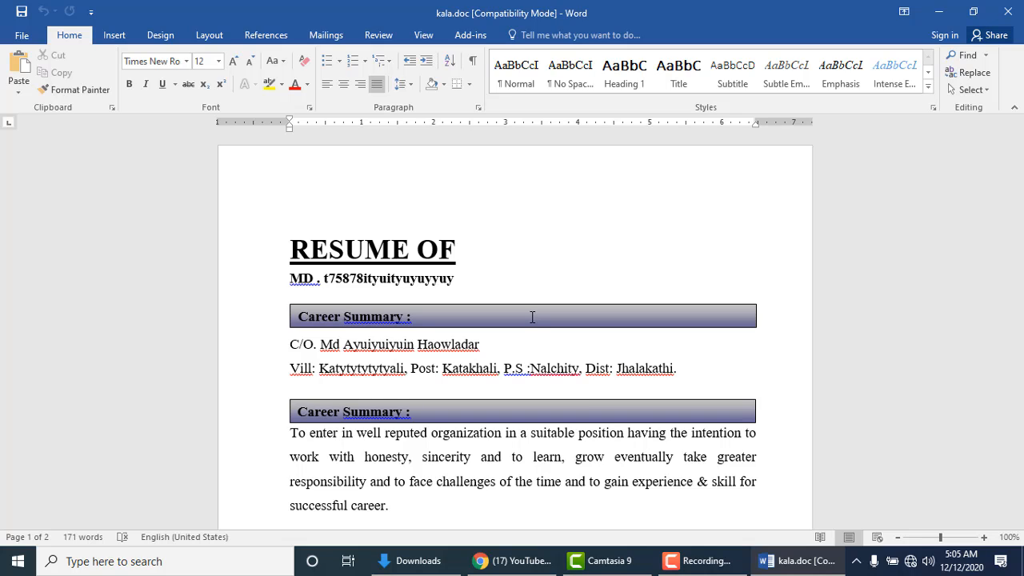
Step: Show the File Info page for kala.doc: 39.0KB, 2 pages, 171 words
click(28, 37)
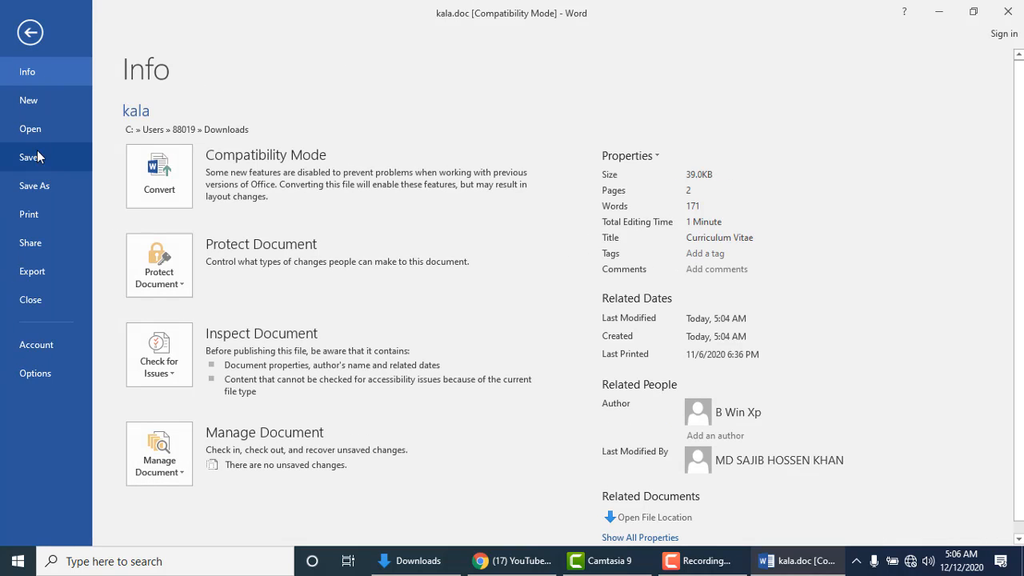